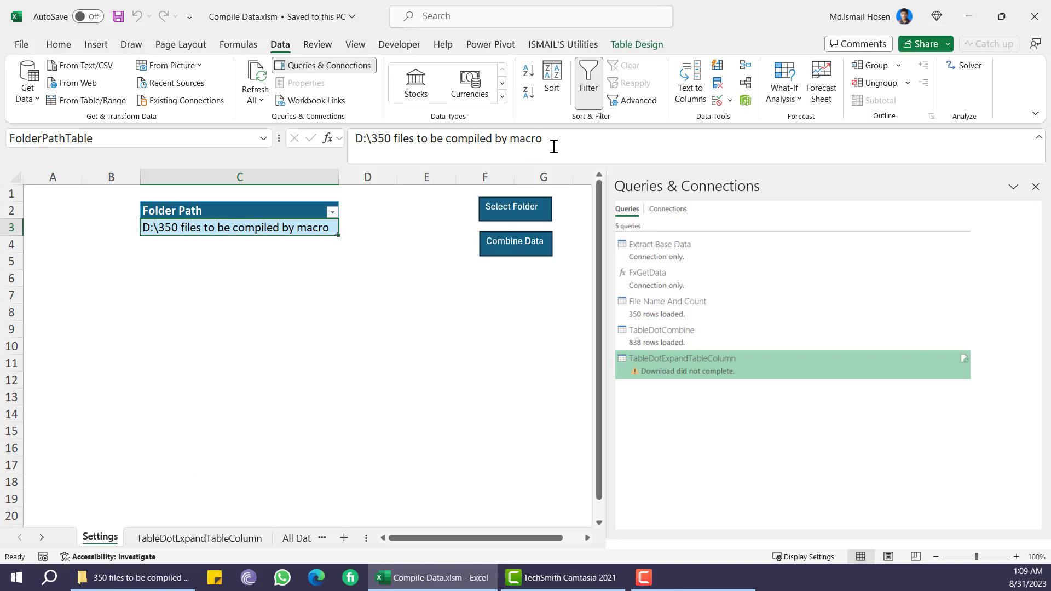
# Review the folder path on the Settings sheet and browse the source workbooks in the "350 files to be compiled by macro" folder.
pyautogui.moveTo(553, 146); pyautogui.dragTo(192, 146)
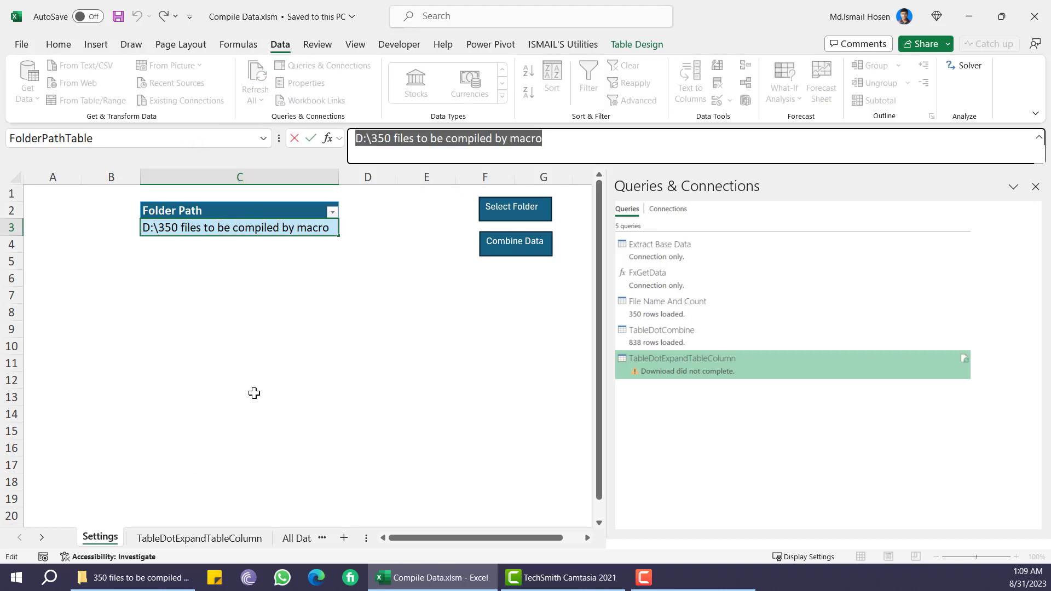
pyautogui.press('Escape')
pyautogui.click(163, 579)
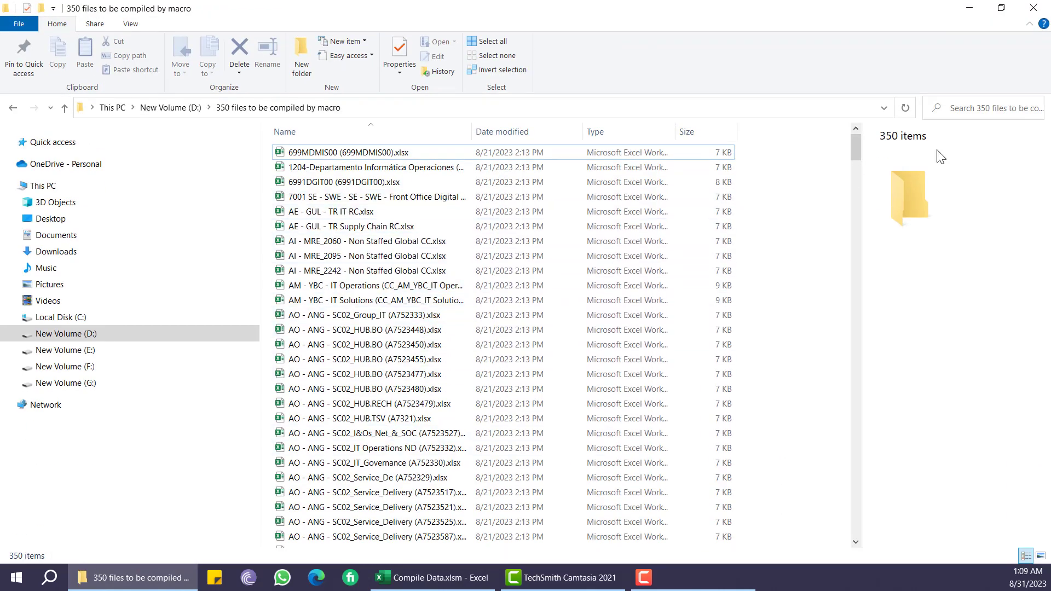
pyautogui.scroll(-18, 616, 395)
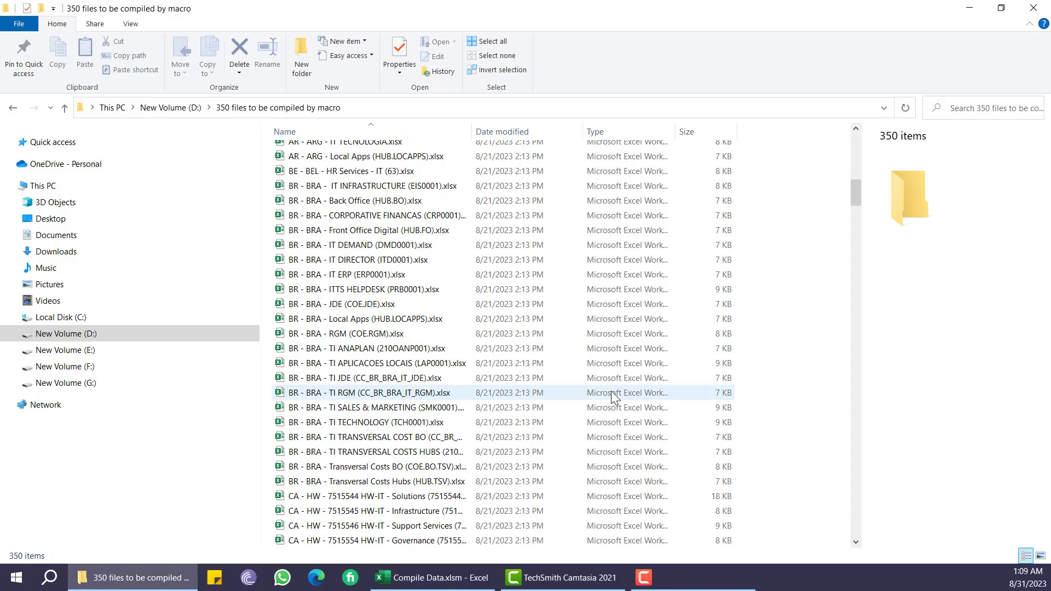
pyautogui.scroll(4, 614, 395)
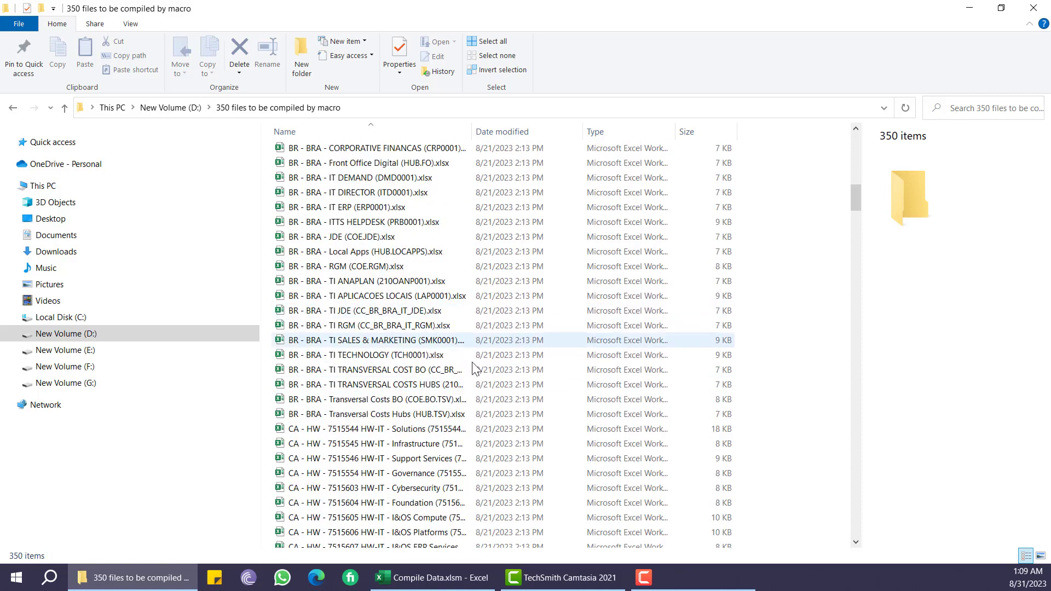
pyautogui.scroll(3, 452, 408)
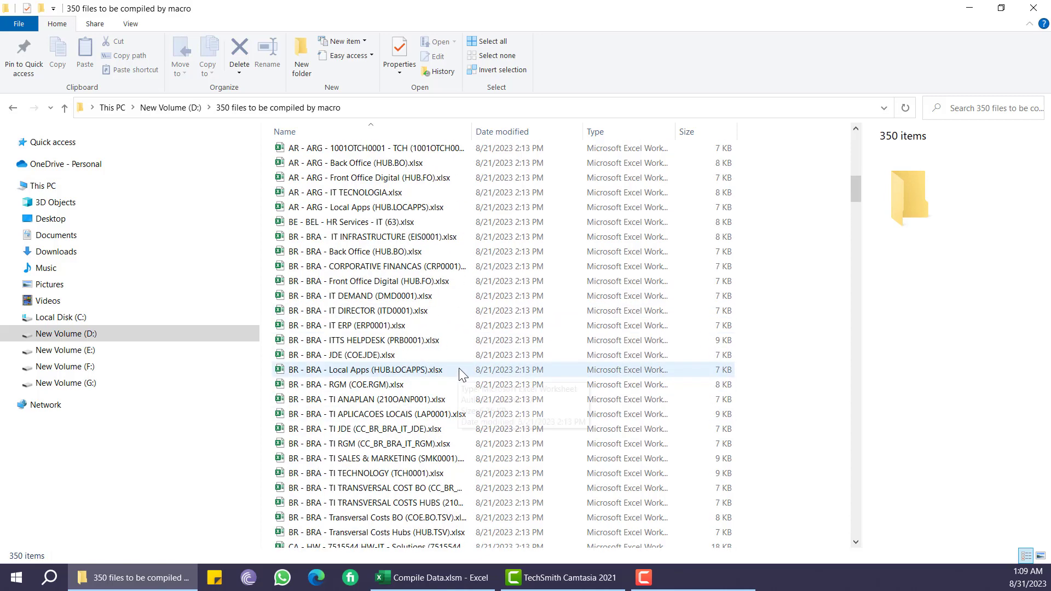
pyautogui.click(1033, 7)
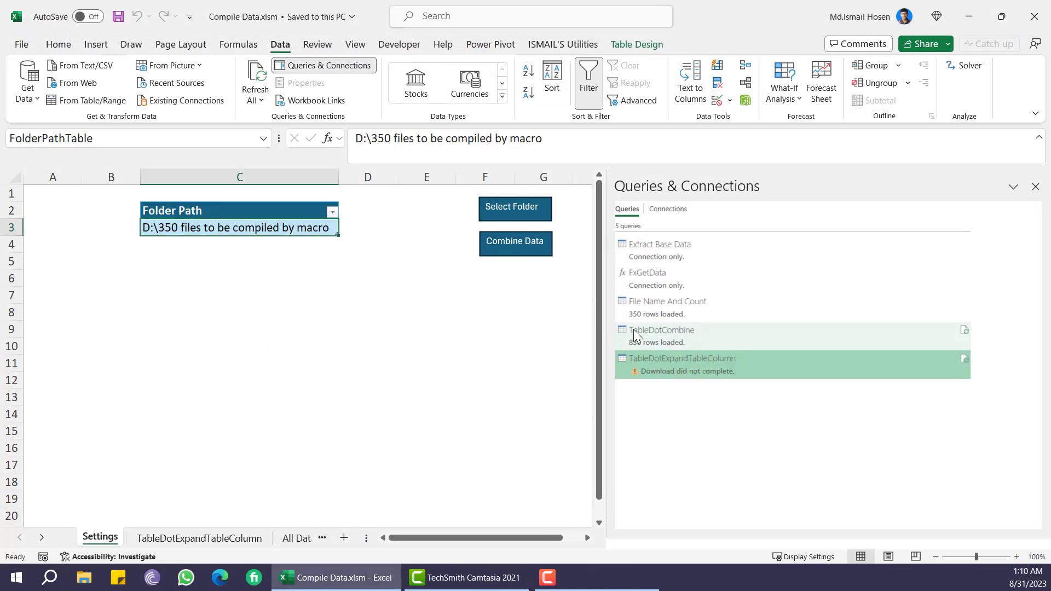
# Refresh the TableDotExpandTableColumn query and narrow the Queries & Connections pane.
pyautogui.moveTo(633, 329)
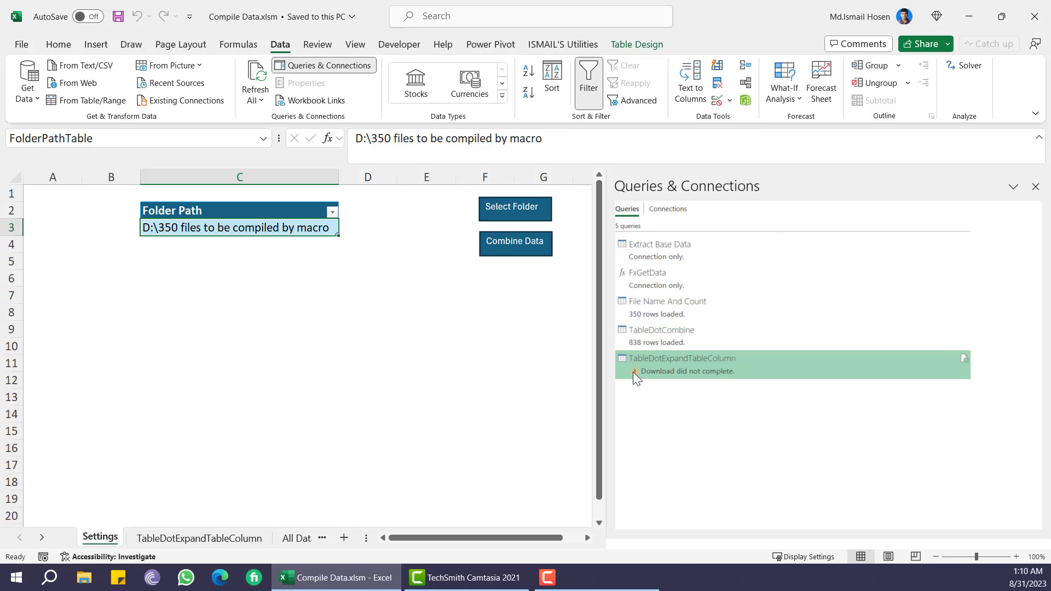
pyautogui.moveTo(675, 369)
pyautogui.rightClick(720, 358)
pyautogui.click(775, 388)
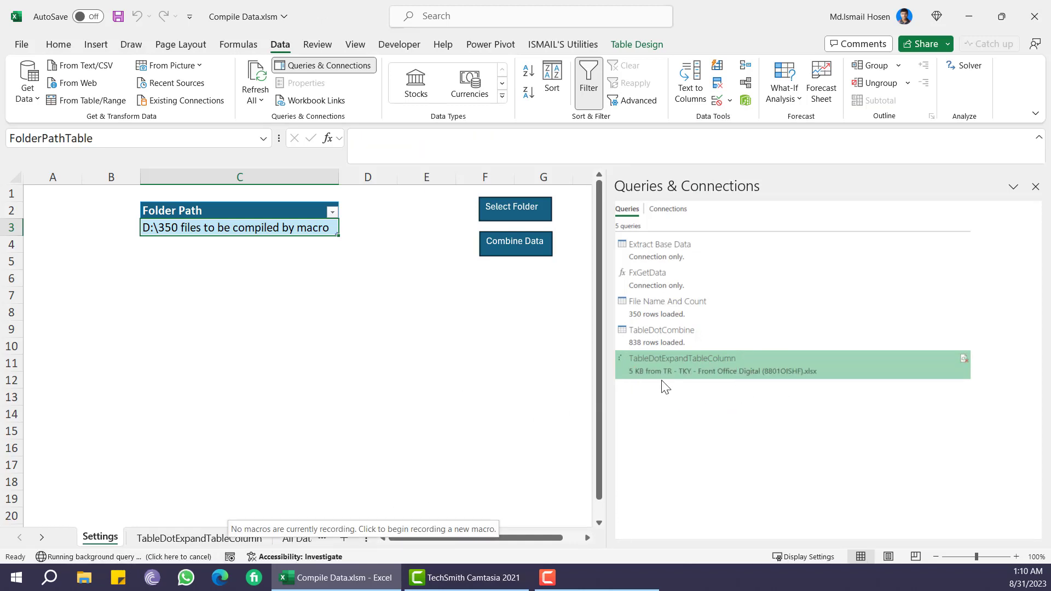
pyautogui.moveTo(607, 396); pyautogui.dragTo(669, 394)
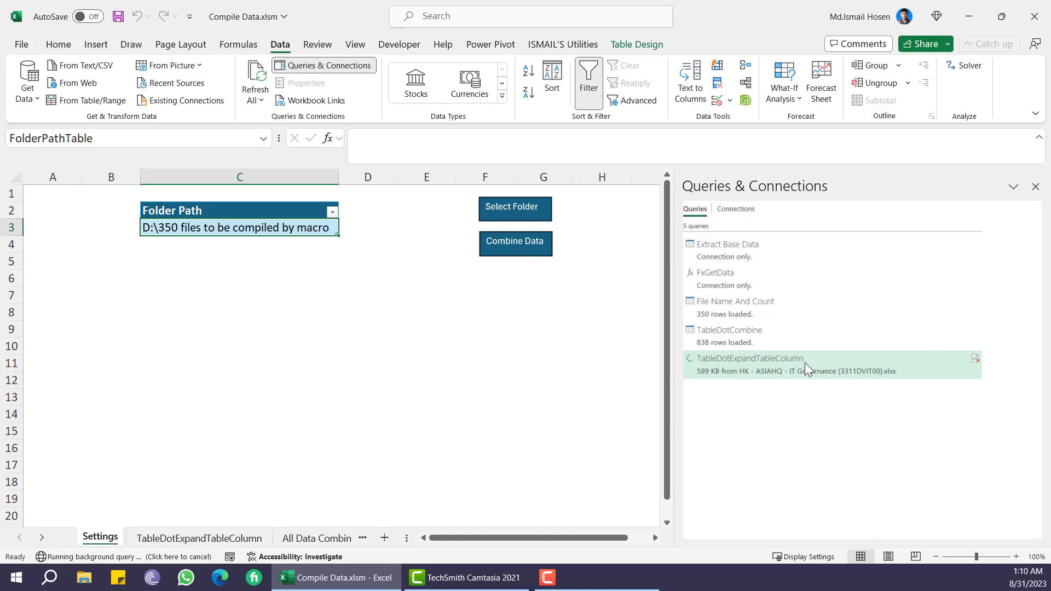
# Open the TableDotExpandTableColumn query for editing and cancel its preview refresh.
pyautogui.rightClick(824, 368)
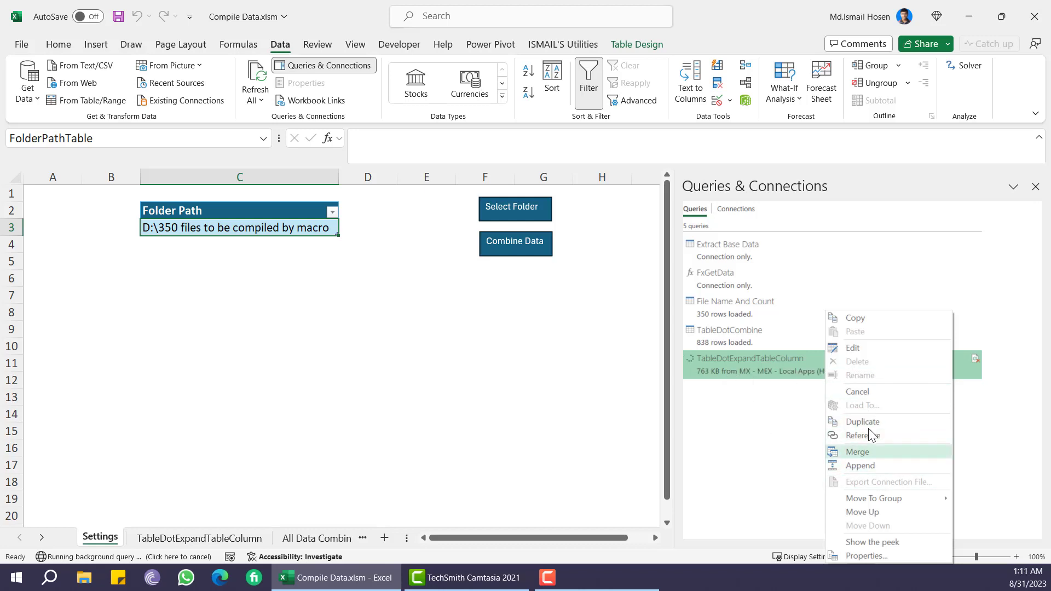
pyautogui.click(743, 360)
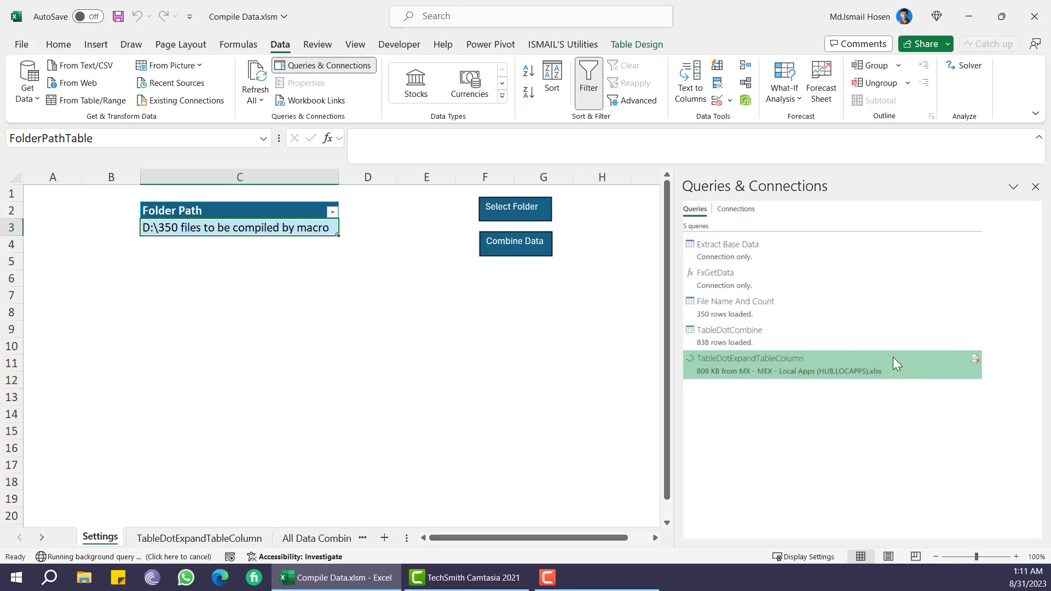
pyautogui.rightClick(893, 357)
pyautogui.click(970, 346)
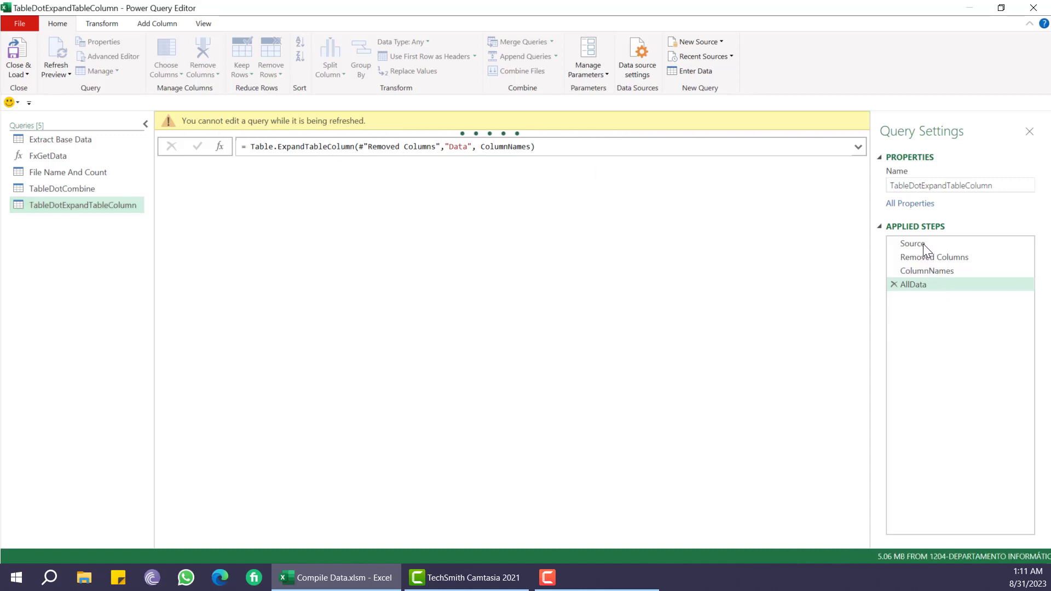
pyautogui.click(65, 72)
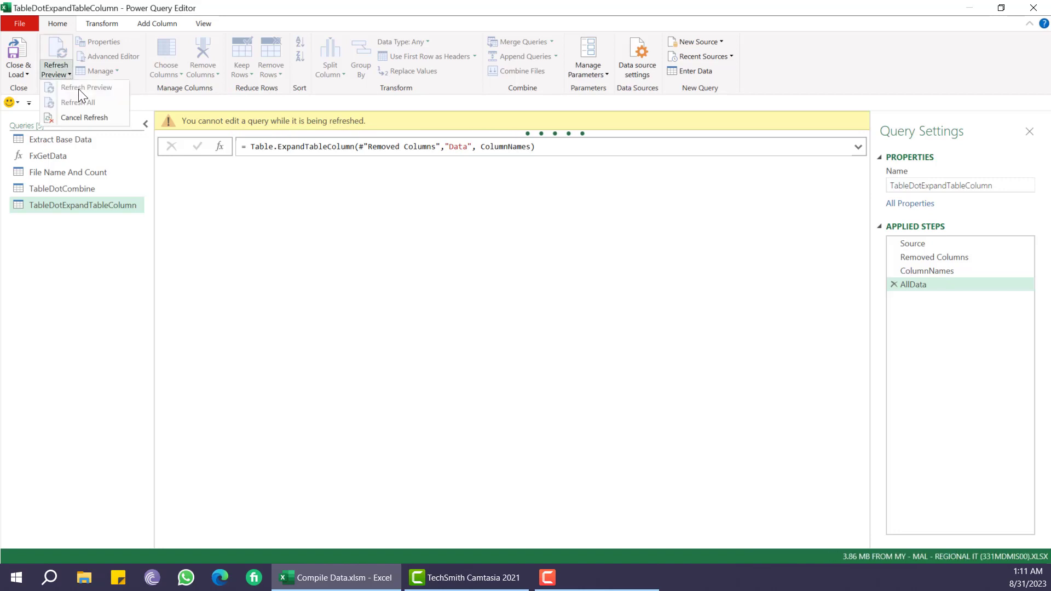
pyautogui.click(82, 116)
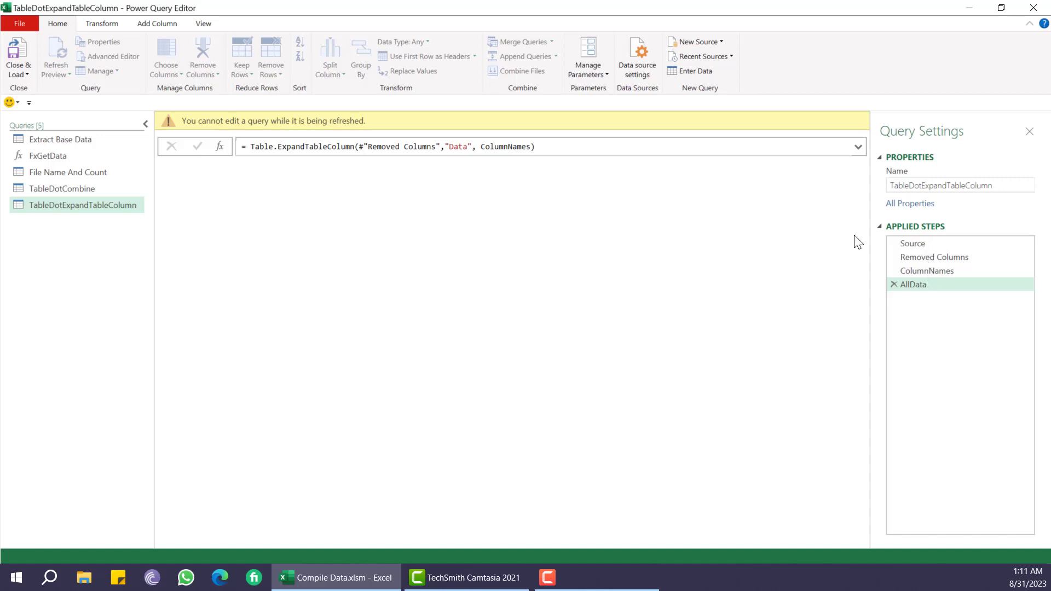
# Try to reload the TableDotExpandTableColumn preview after switching queries, and close the Power Query Editor.
pyautogui.click(55, 140)
pyautogui.click(70, 205)
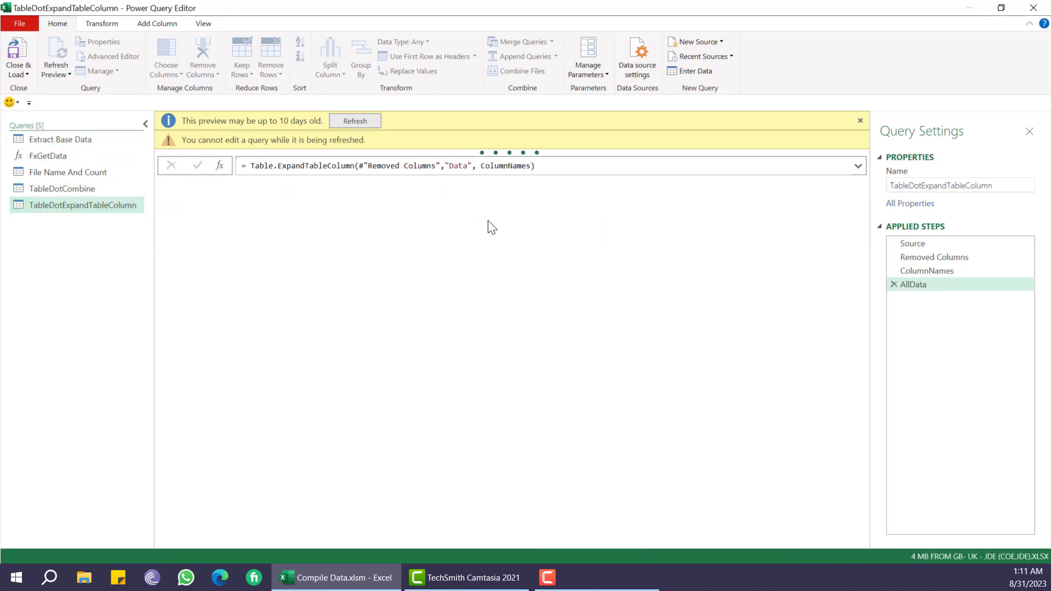
pyautogui.click(356, 121)
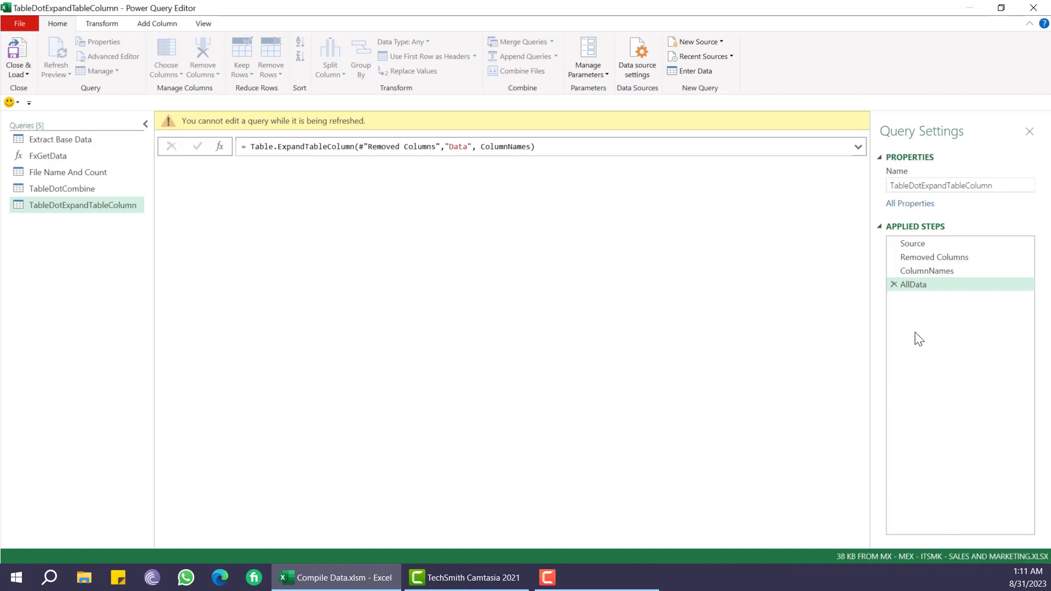
pyautogui.click(1033, 8)
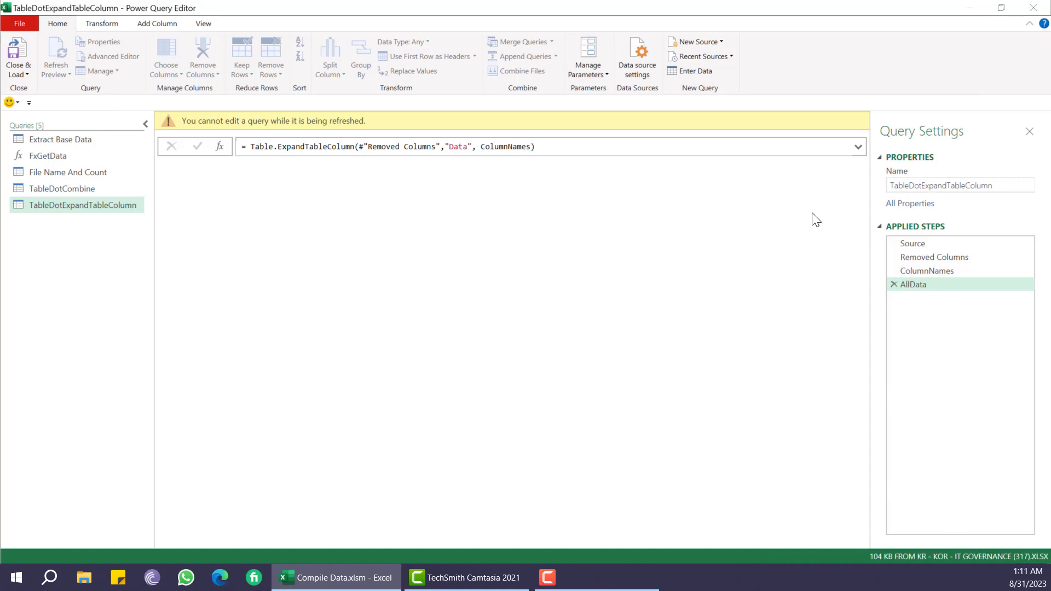
pyautogui.click(594, 311)
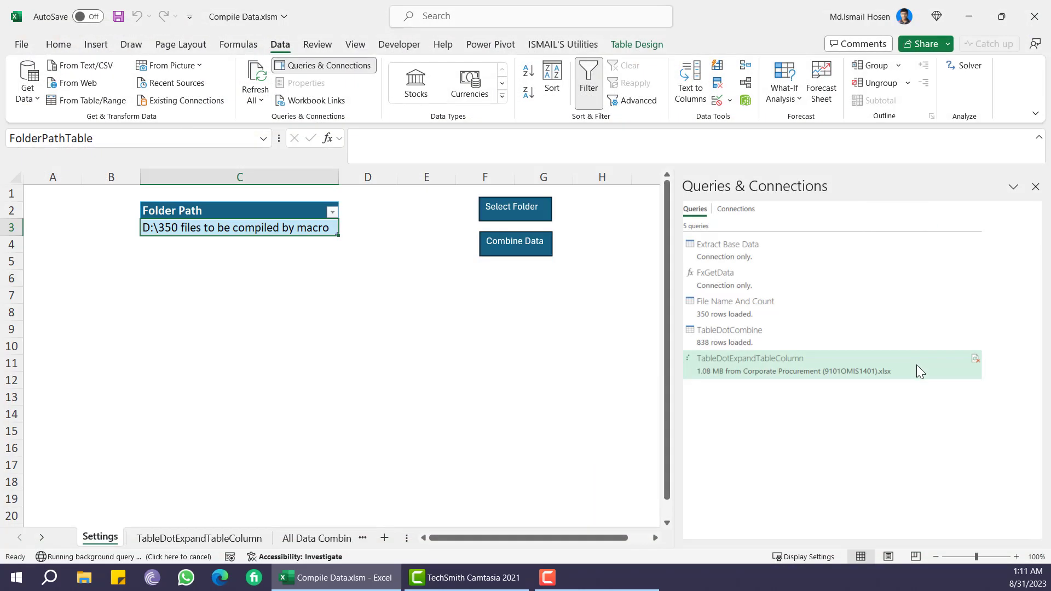
# Cancel the running refresh of TableDotExpandTableColumn and open the query for editing.
pyautogui.rightClick(922, 363)
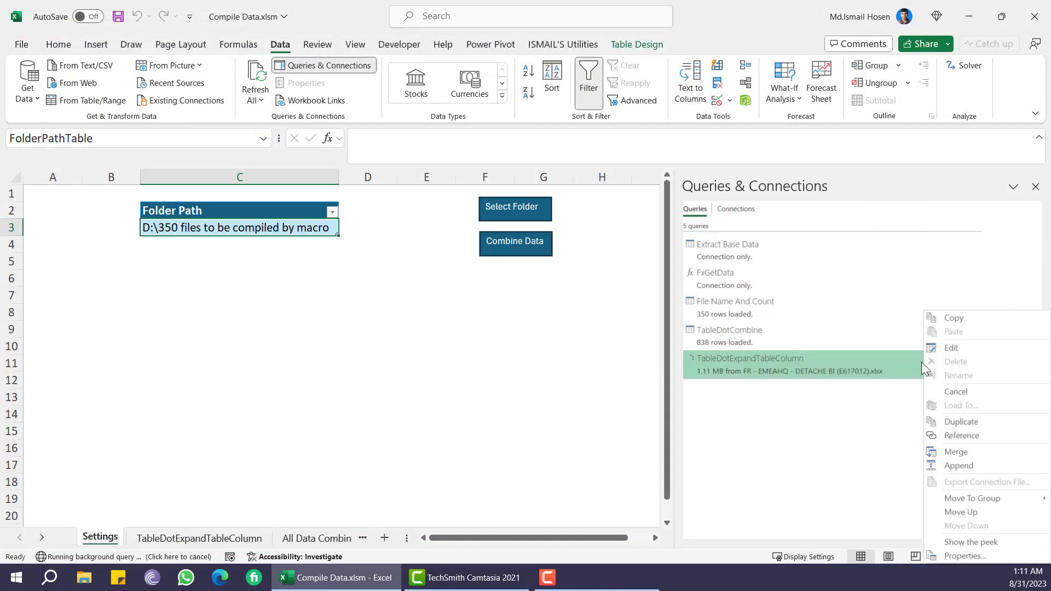
pyautogui.click(957, 392)
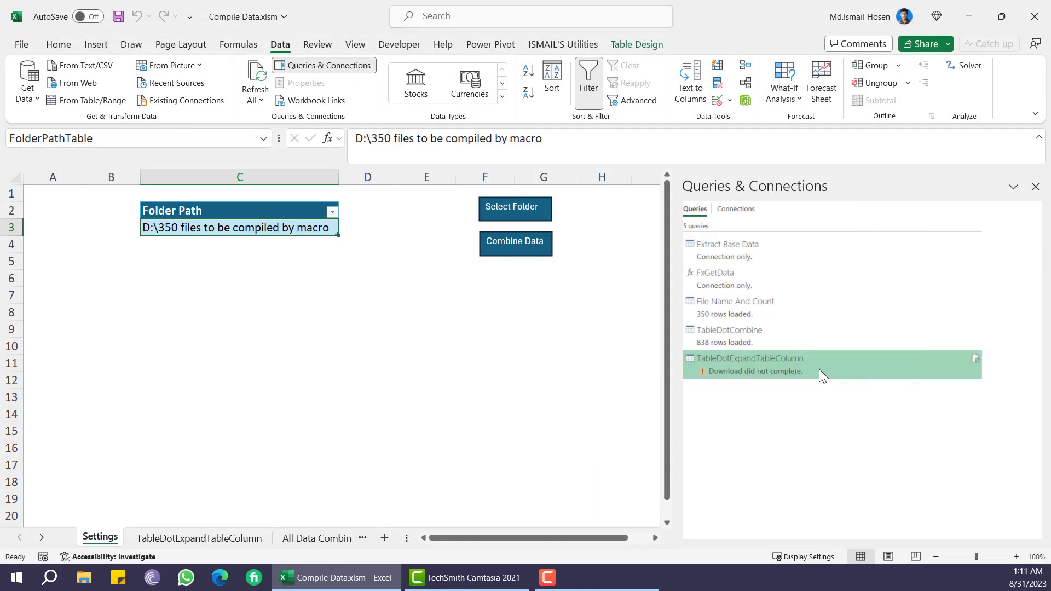
pyautogui.rightClick(845, 363)
pyautogui.click(875, 347)
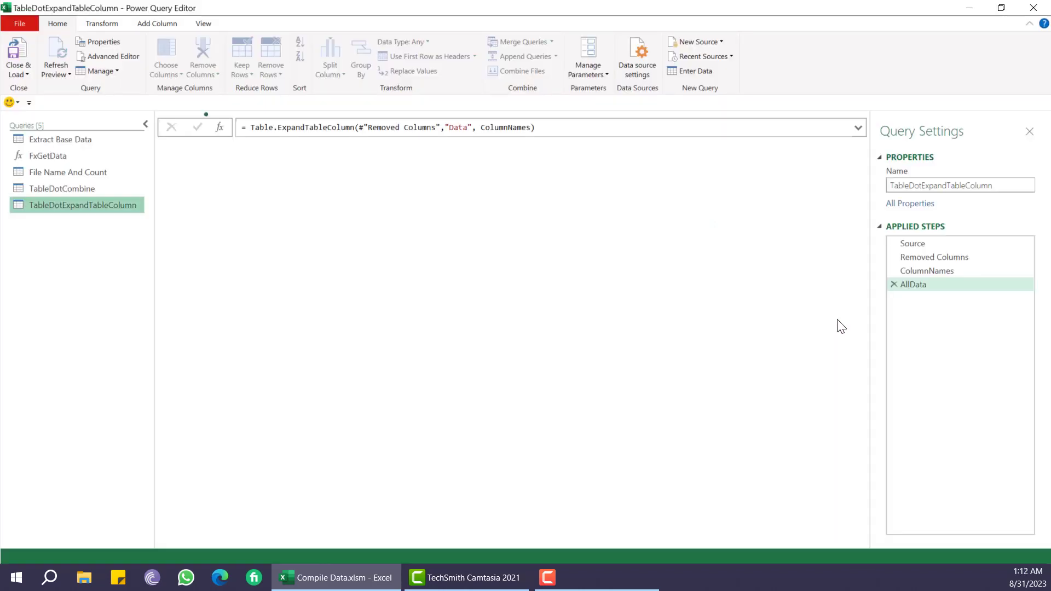
# Examine the nested tables of several workbooks in the Source step's Data column and the formula of the AllData step.
pyautogui.click(922, 245)
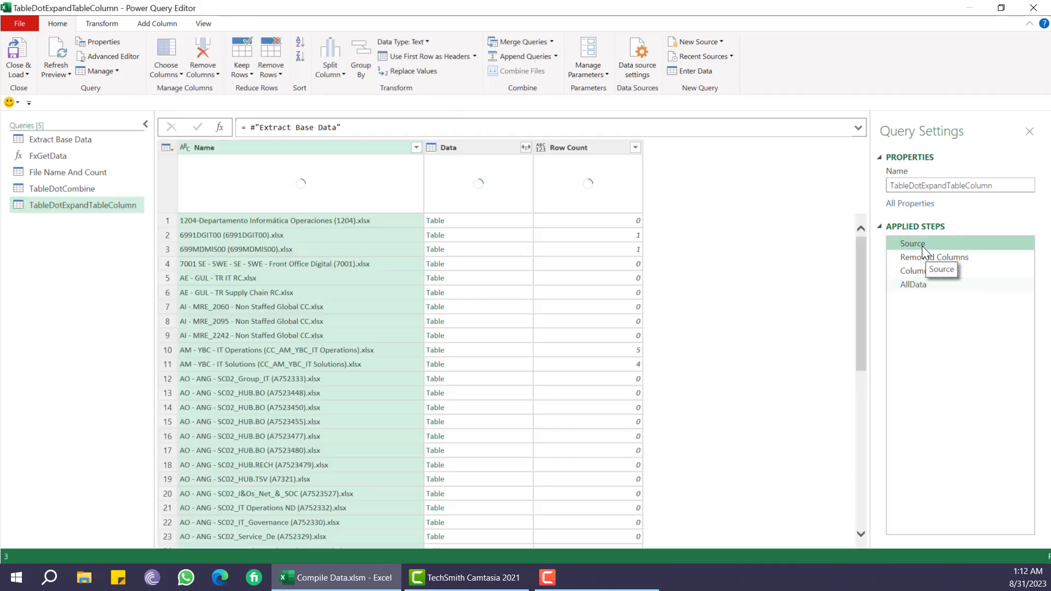
pyautogui.click(284, 221)
pyautogui.click(509, 221)
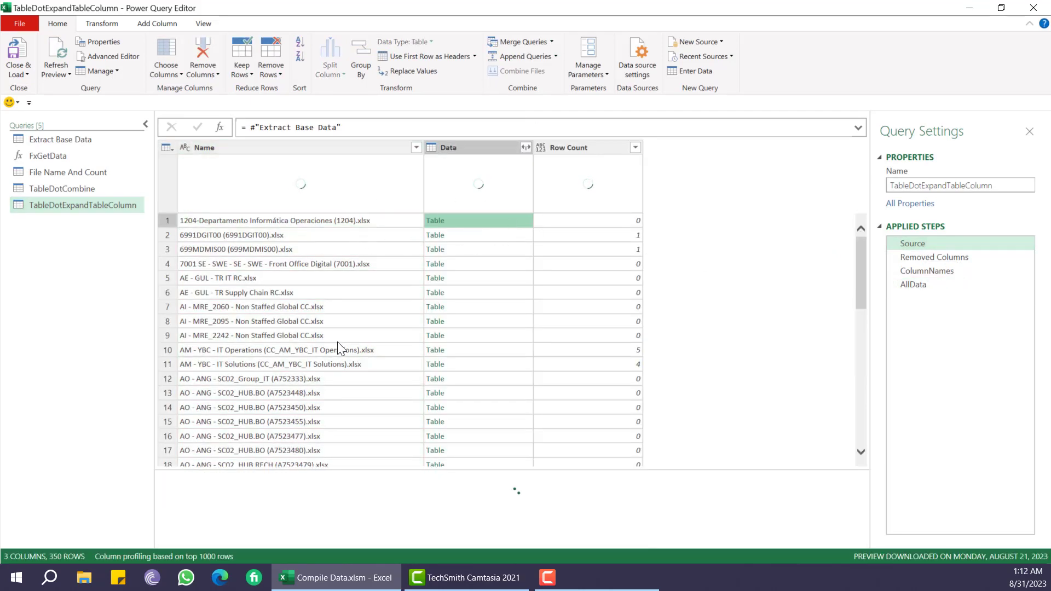
pyautogui.click(486, 237)
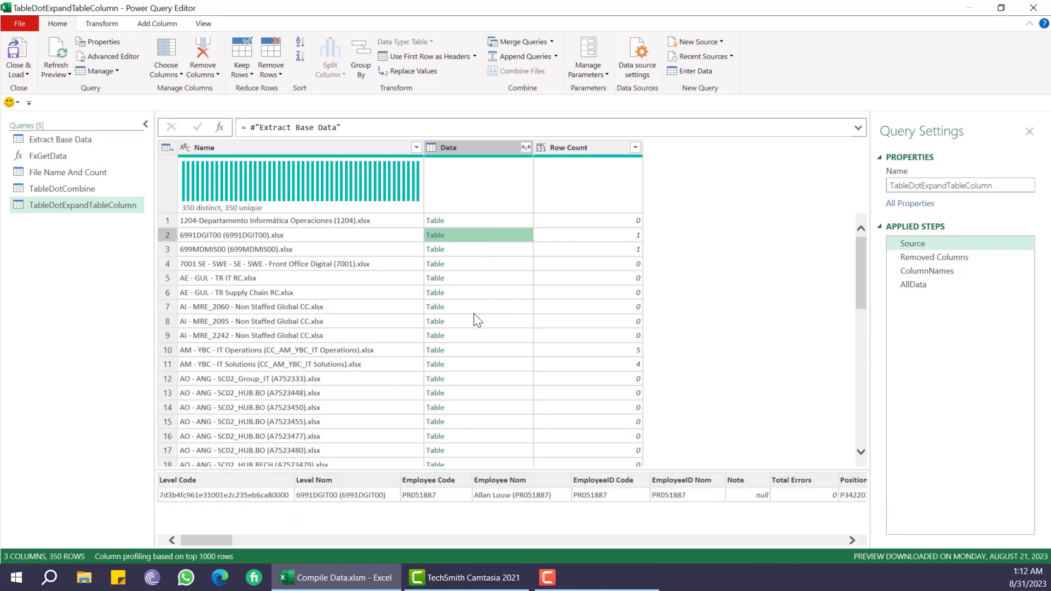
pyautogui.click(474, 253)
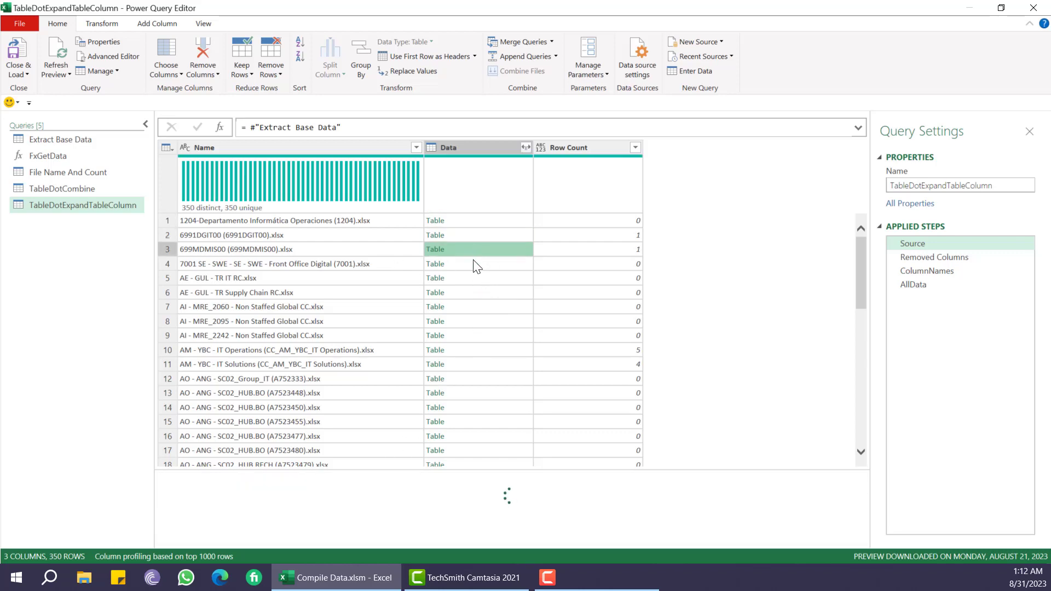
pyautogui.click(471, 290)
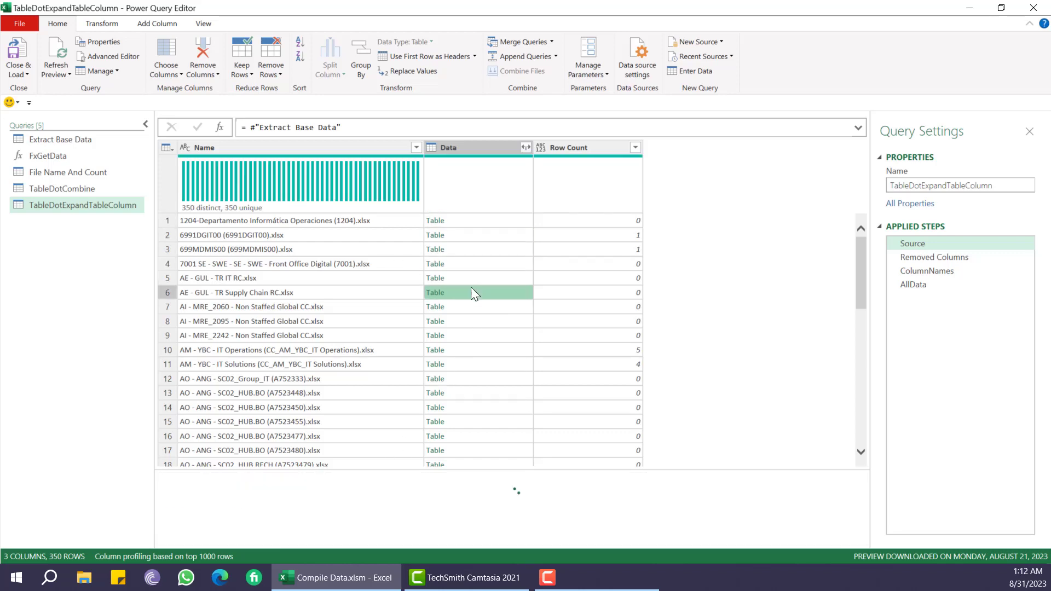
pyautogui.click(466, 308)
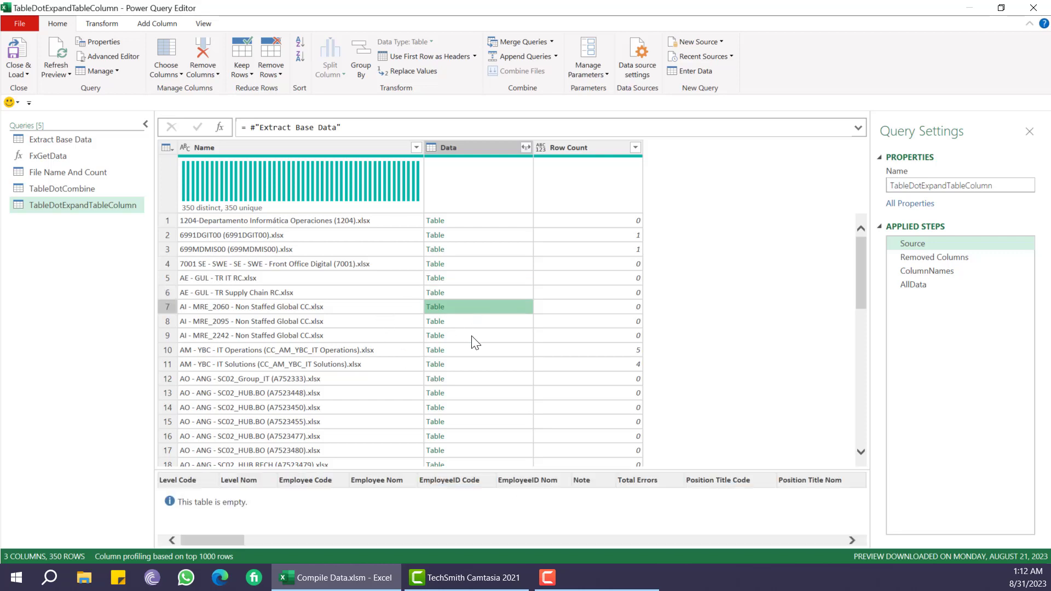
pyautogui.click(470, 322)
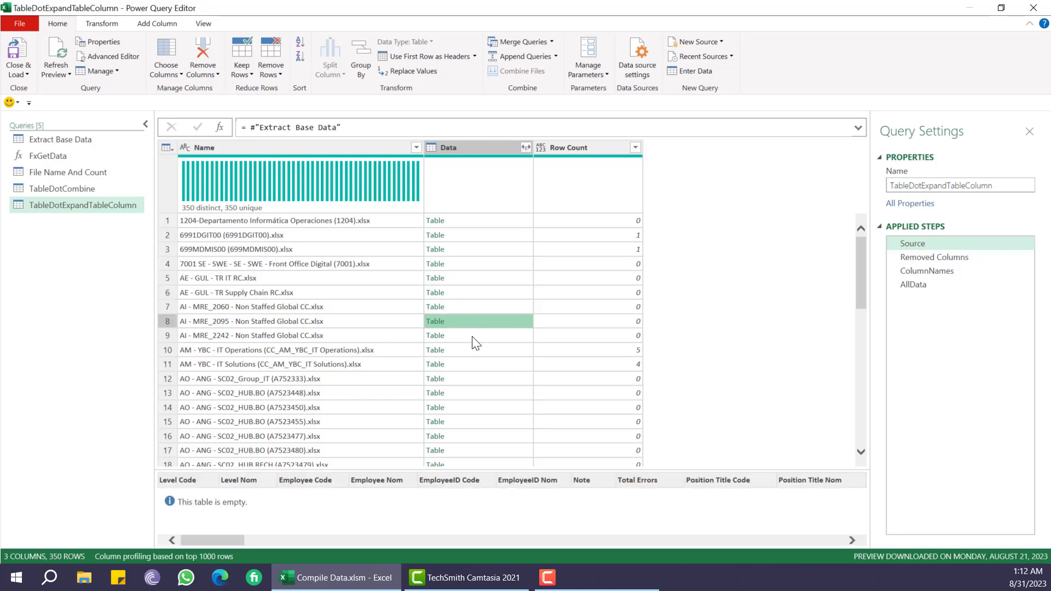
pyautogui.click(472, 336)
pyautogui.click(474, 350)
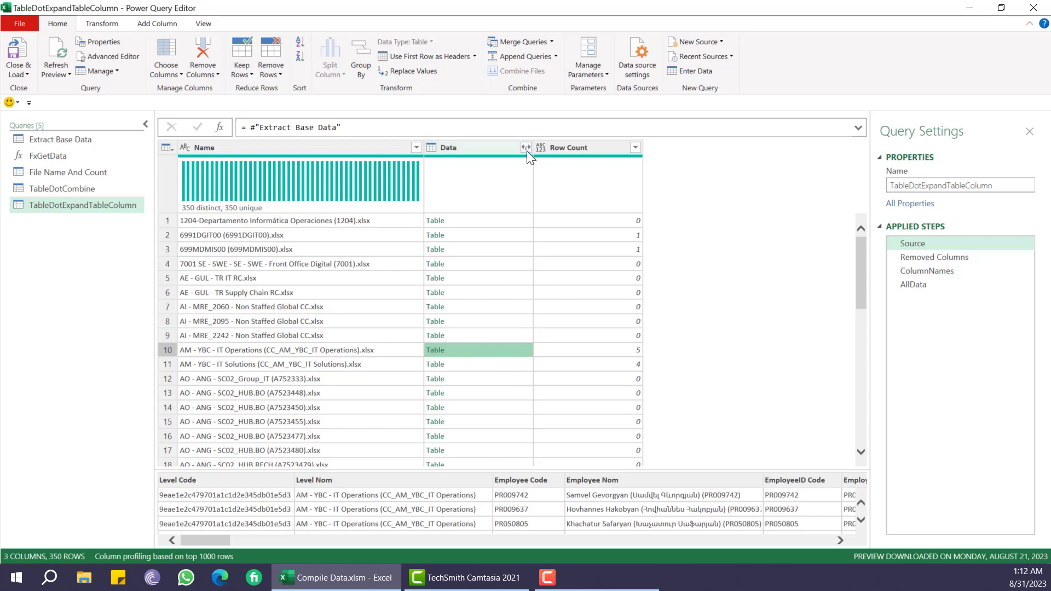
pyautogui.click(925, 284)
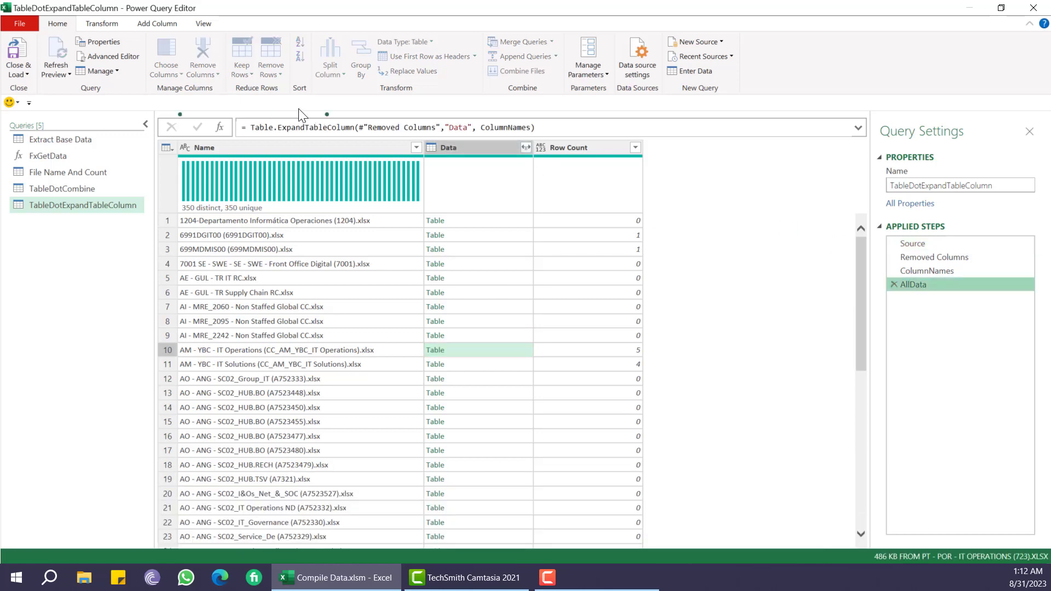
# Expand all columns of the Data column after the Source step, without using the original column name as prefix.
pyautogui.click(928, 243)
pyautogui.click(525, 149)
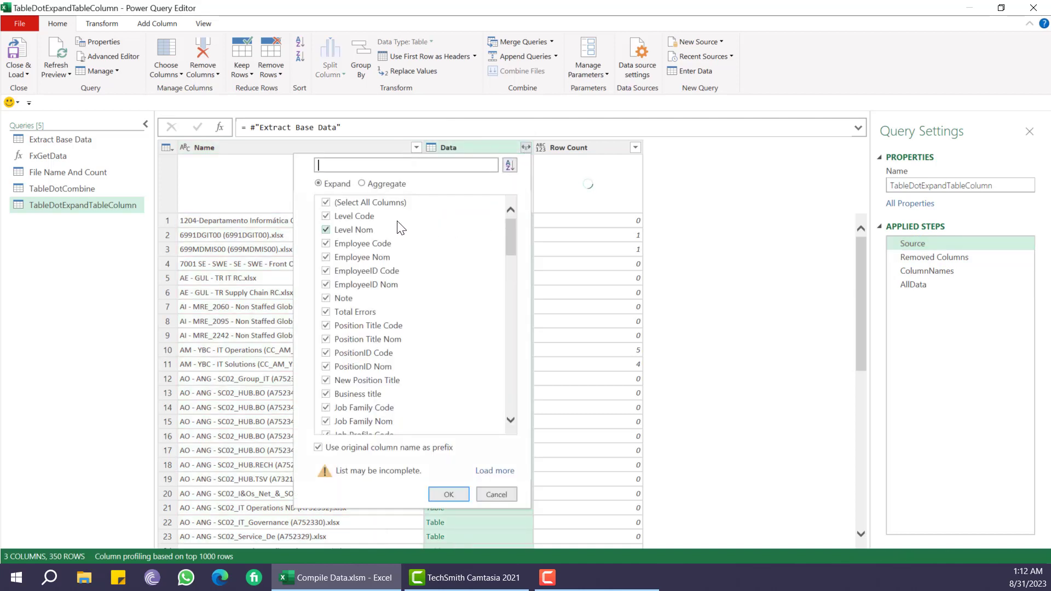
pyautogui.click(378, 455)
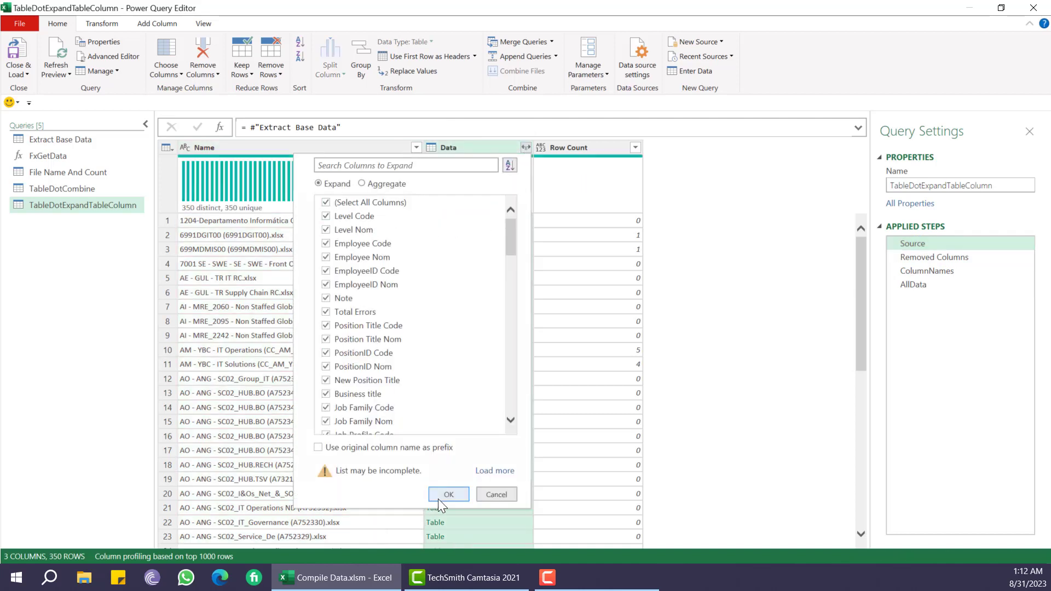
pyautogui.click(448, 495)
pyautogui.click(590, 317)
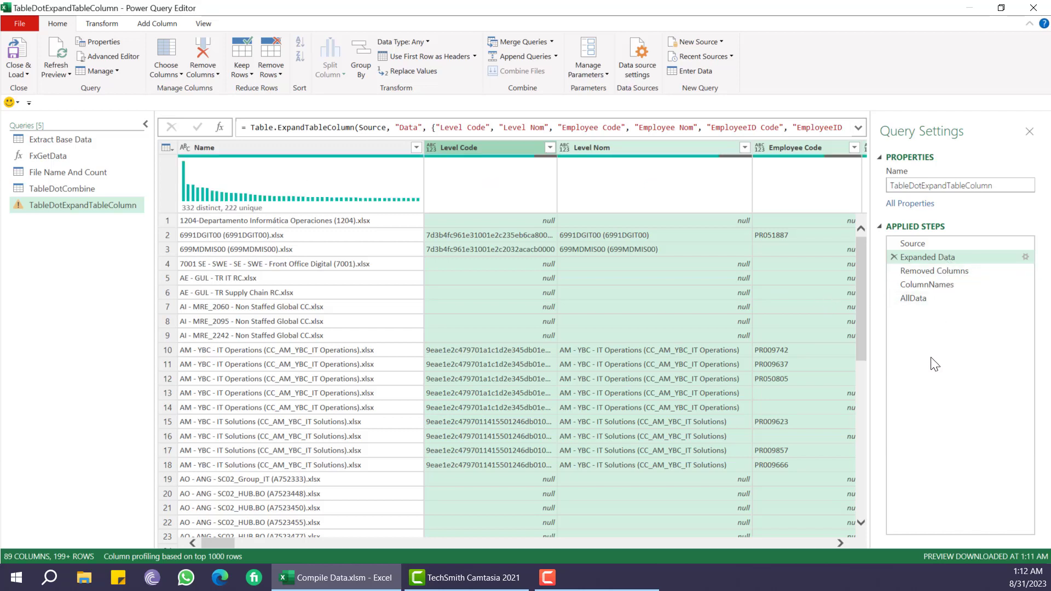
# Compare the formulas of the AllData and Expanded Data steps.
pyautogui.click(932, 300)
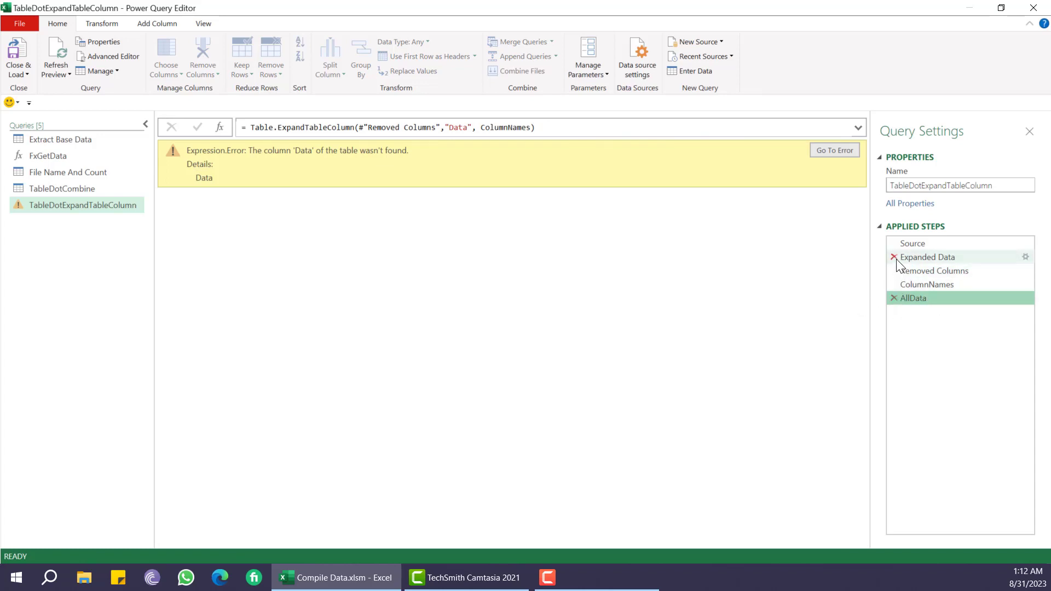
pyautogui.click(937, 258)
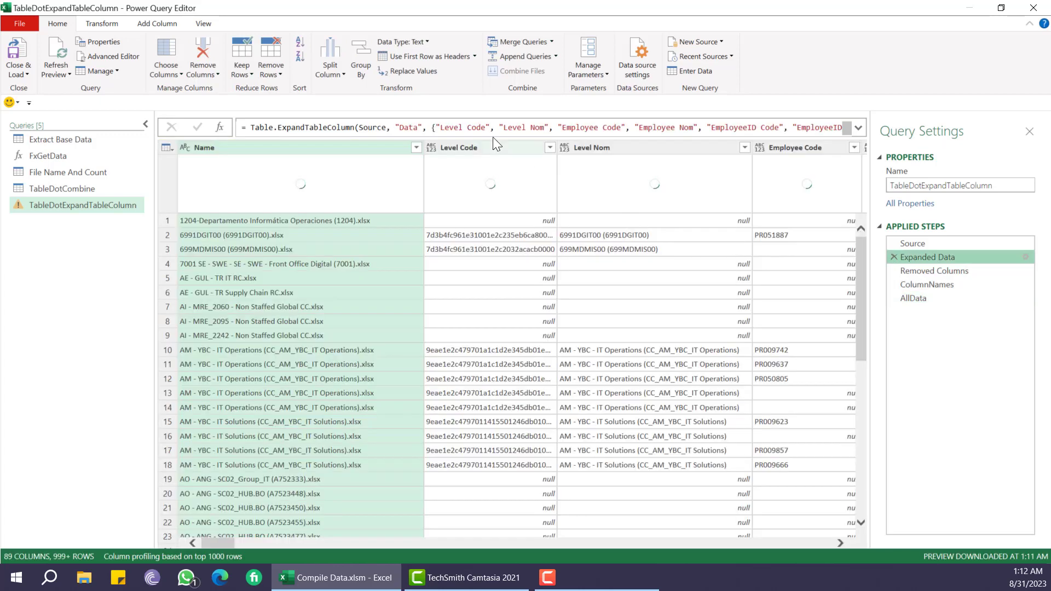
# Delete the Expanded Data step from the TableDotExpandTableColumn query and confirm the deletion.
pyautogui.click(459, 128)
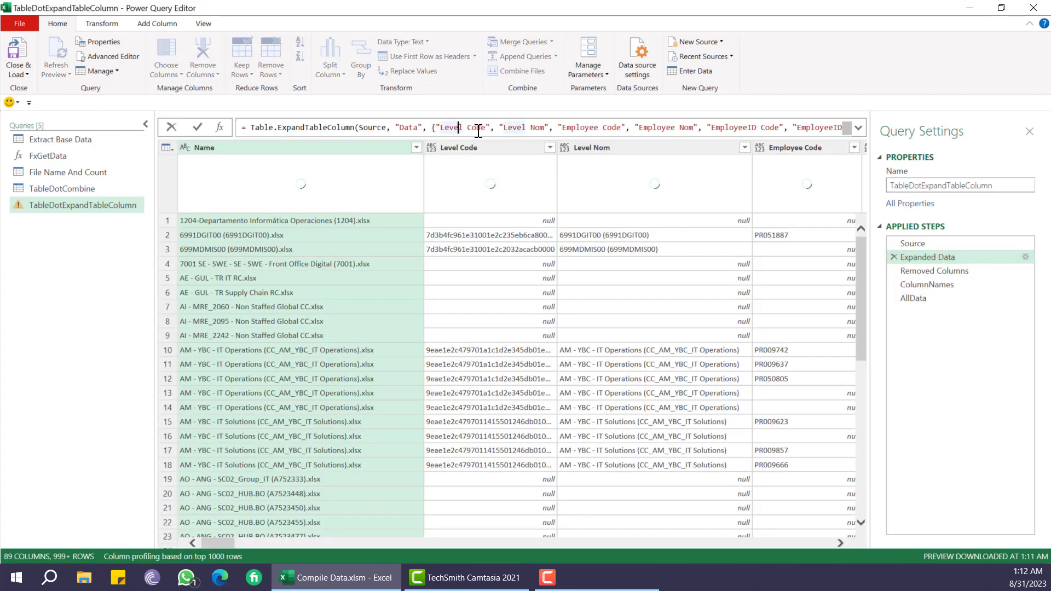
pyautogui.click(895, 260)
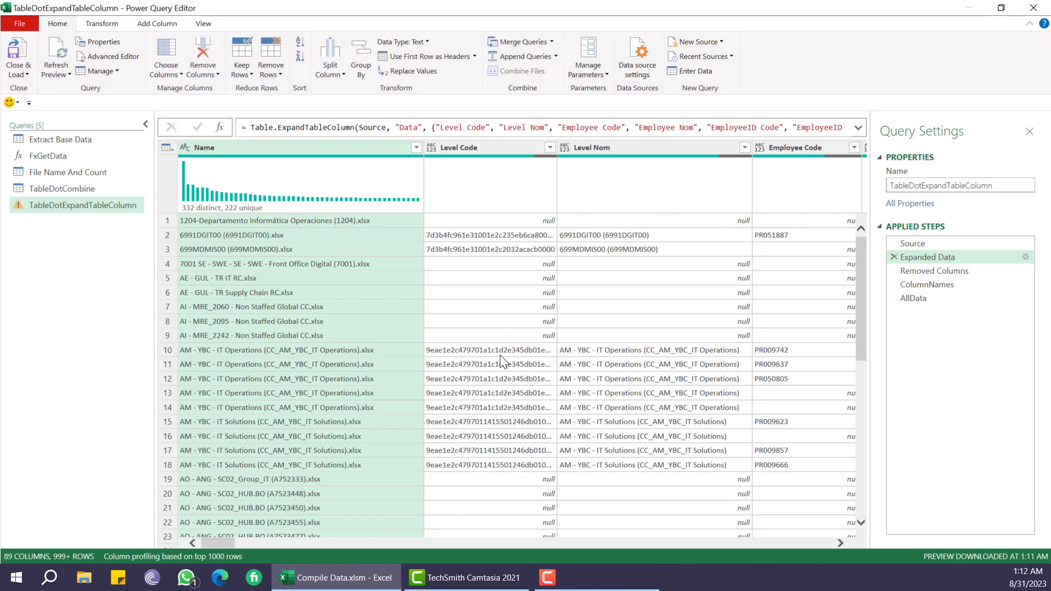
pyautogui.click(893, 256)
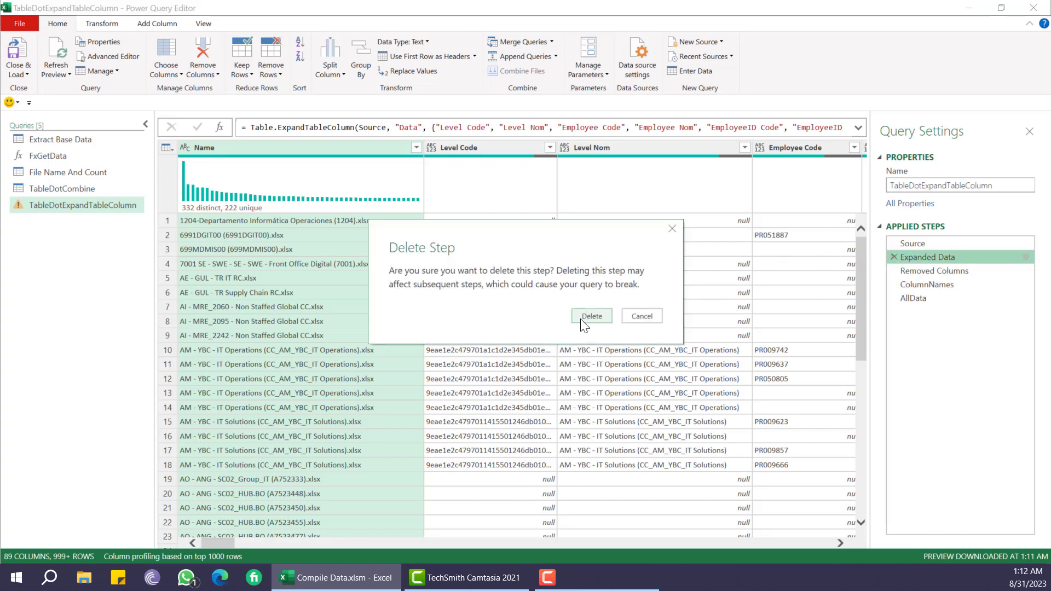
pyautogui.click(583, 323)
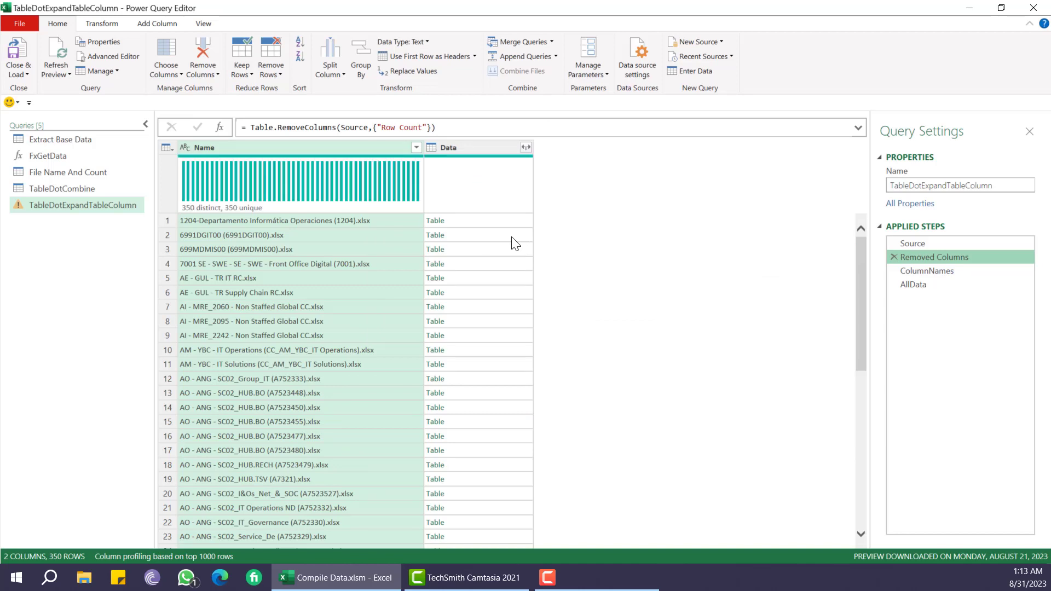
# Examine the full list of column names in the ColumnNames step, then view the AllData step.
pyautogui.click(931, 273)
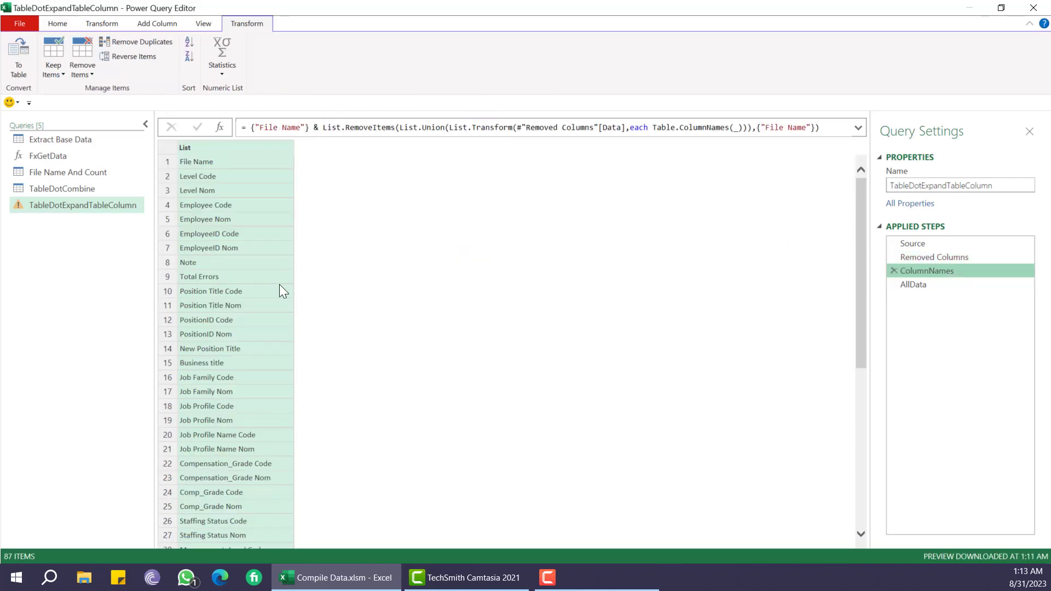
pyautogui.scroll(-18, 249, 383)
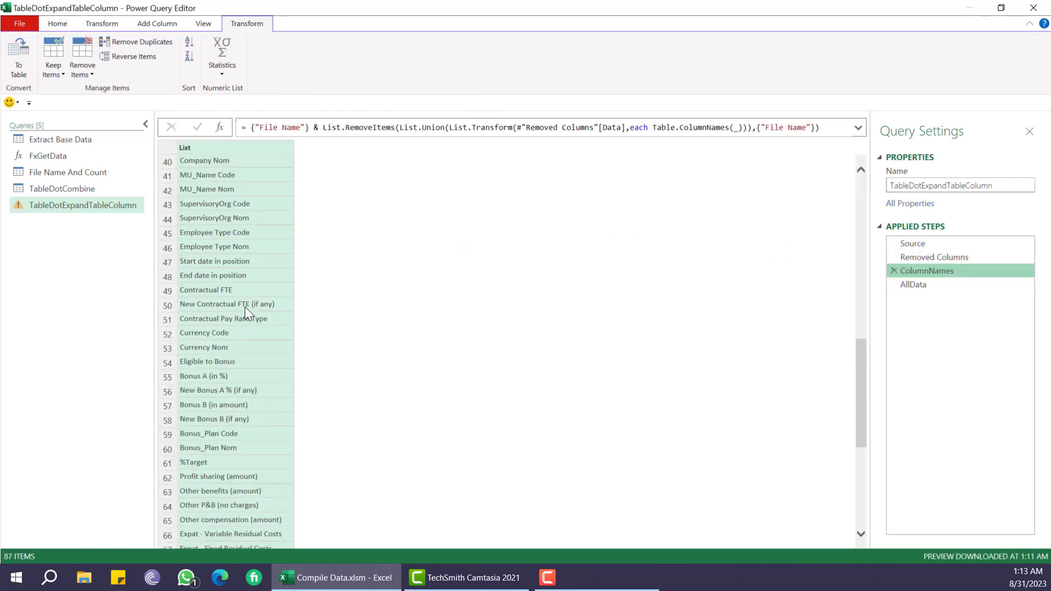
pyautogui.scroll(-2, 252, 331)
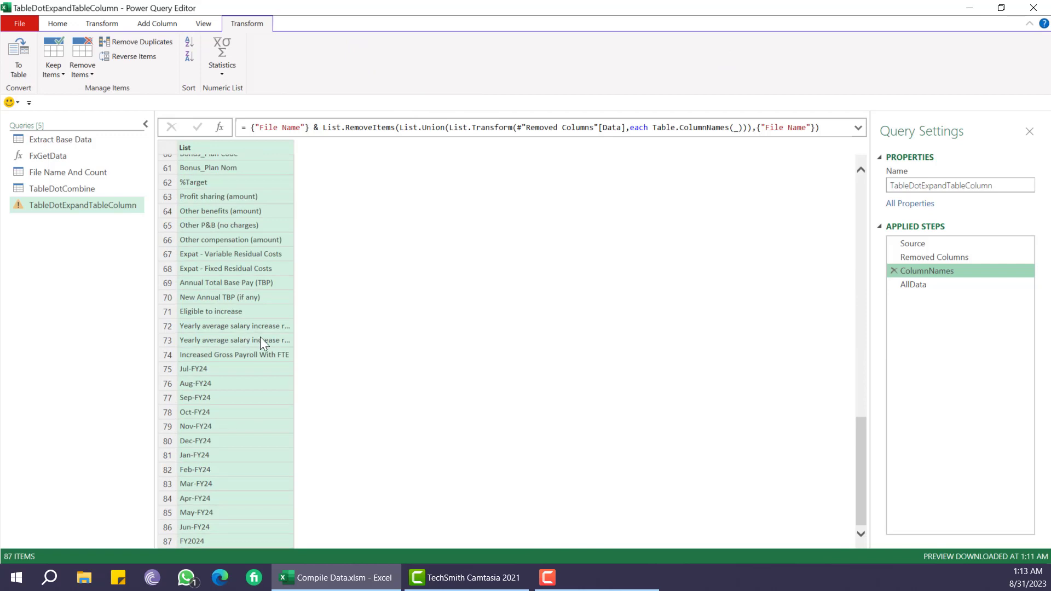
pyautogui.click(930, 285)
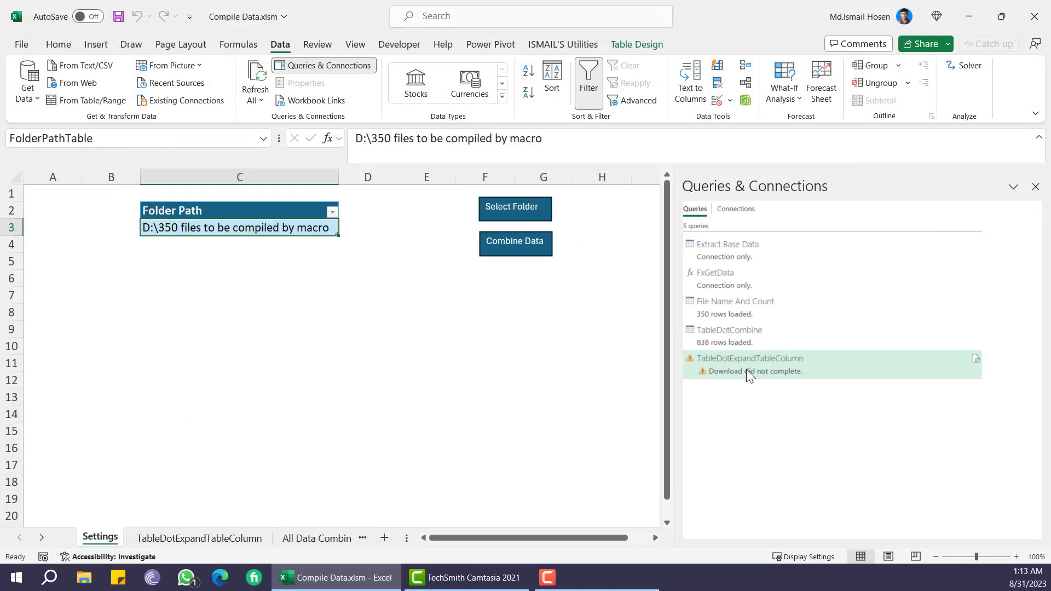
# Open the TableDotCombine query for editing and compare its AllData formula with that of TableDotExpandTableColumn.
pyautogui.click(749, 374)
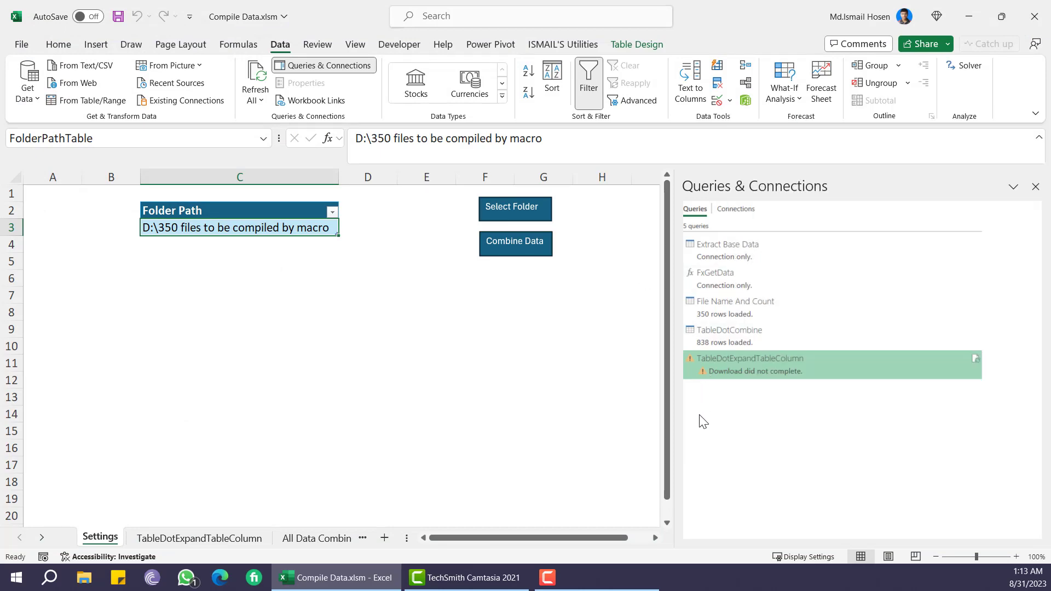
pyautogui.click(714, 339)
pyautogui.rightClick(735, 333)
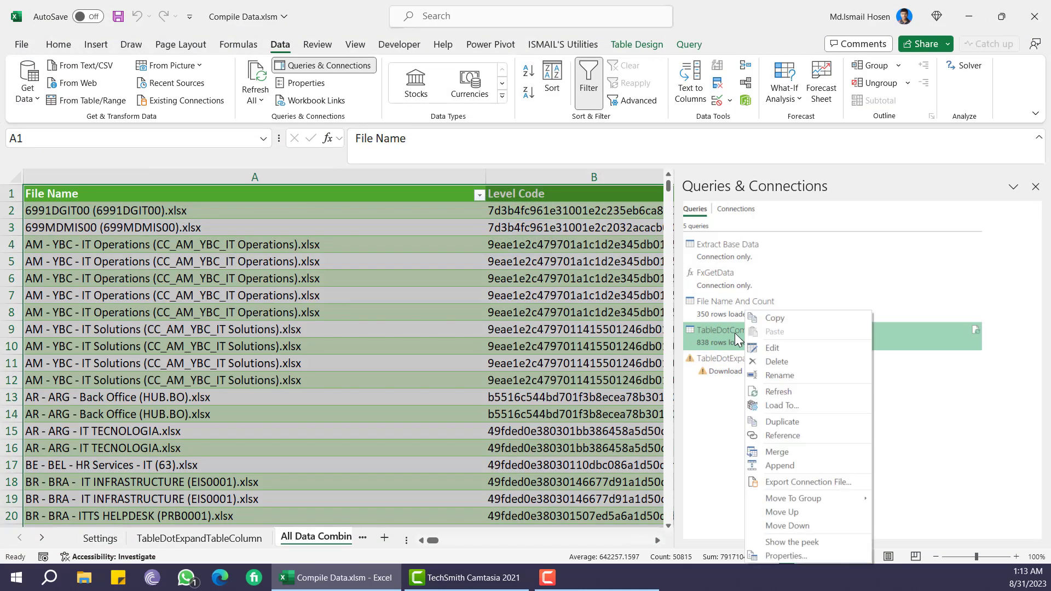
pyautogui.click(759, 347)
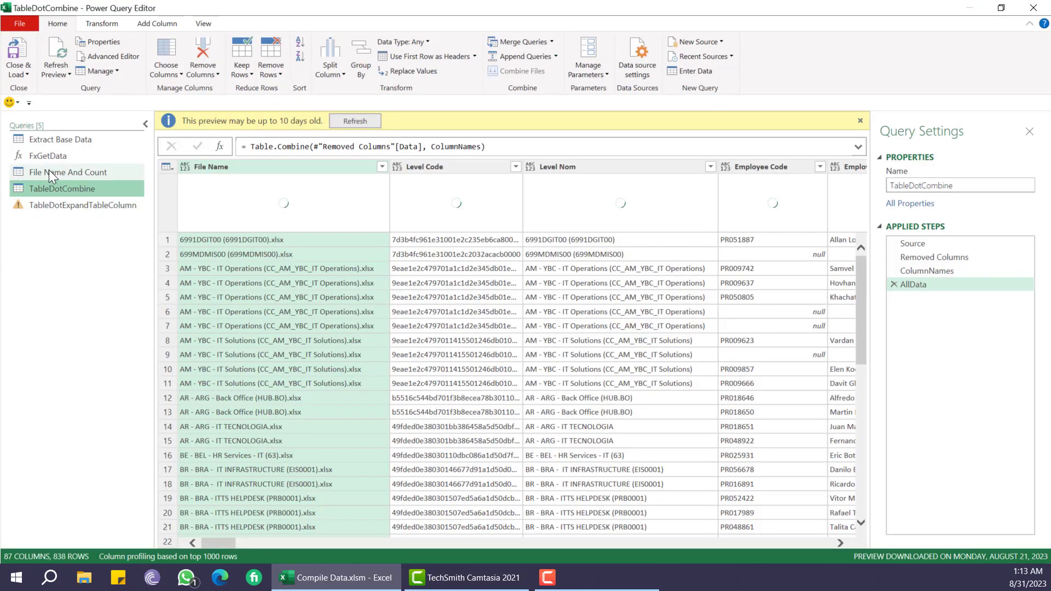
pyautogui.click(55, 205)
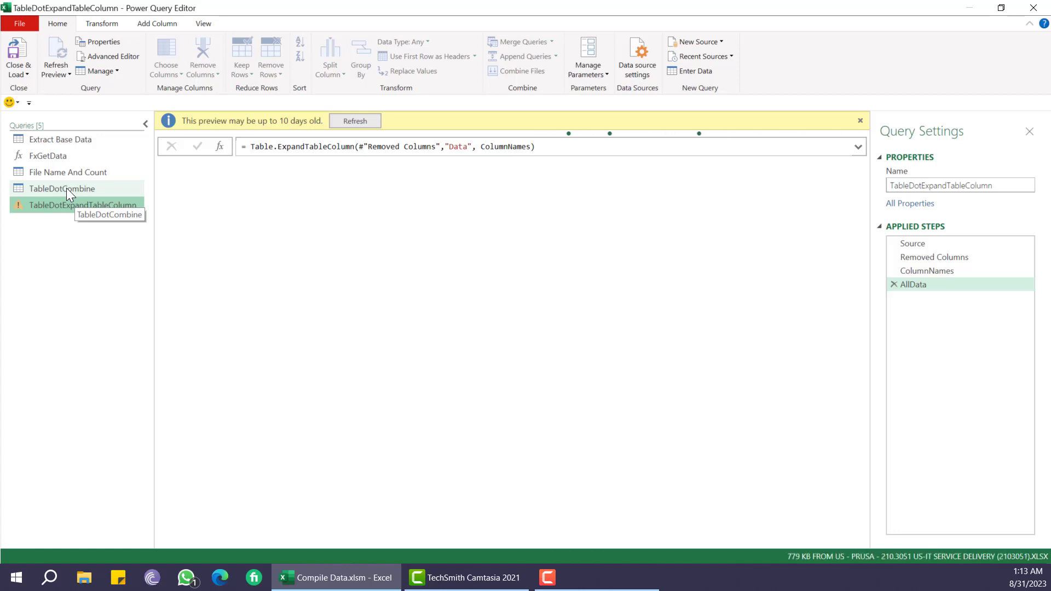
pyautogui.click(67, 188)
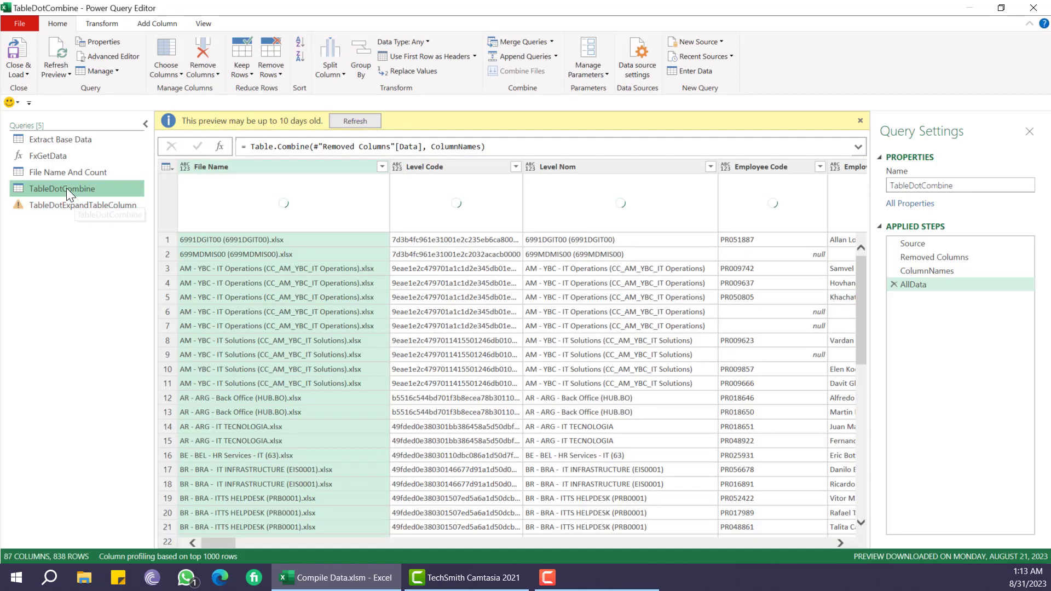
# Review TableDotCombine's applied steps, examining the ColumnNames formula and the Table.Combine arguments in AllData.
pyautogui.click(911, 243)
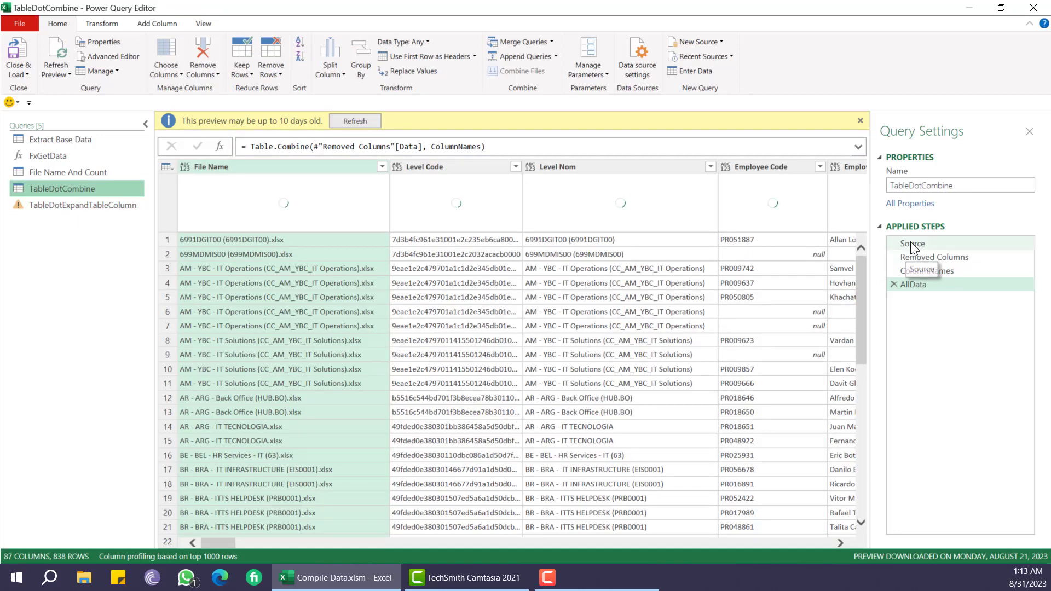
pyautogui.click(942, 258)
pyautogui.click(914, 271)
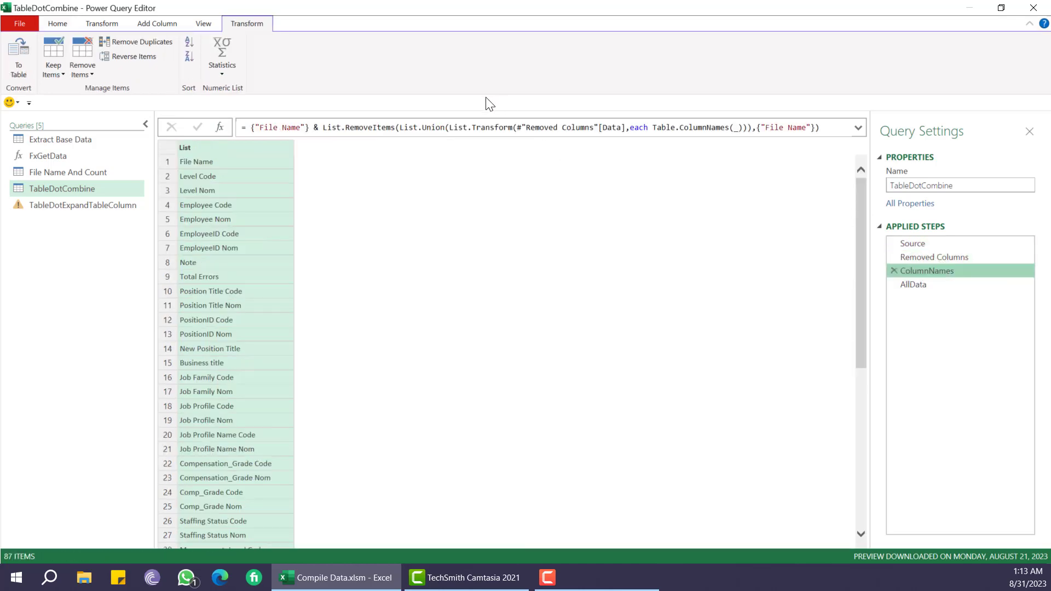
pyautogui.click(925, 284)
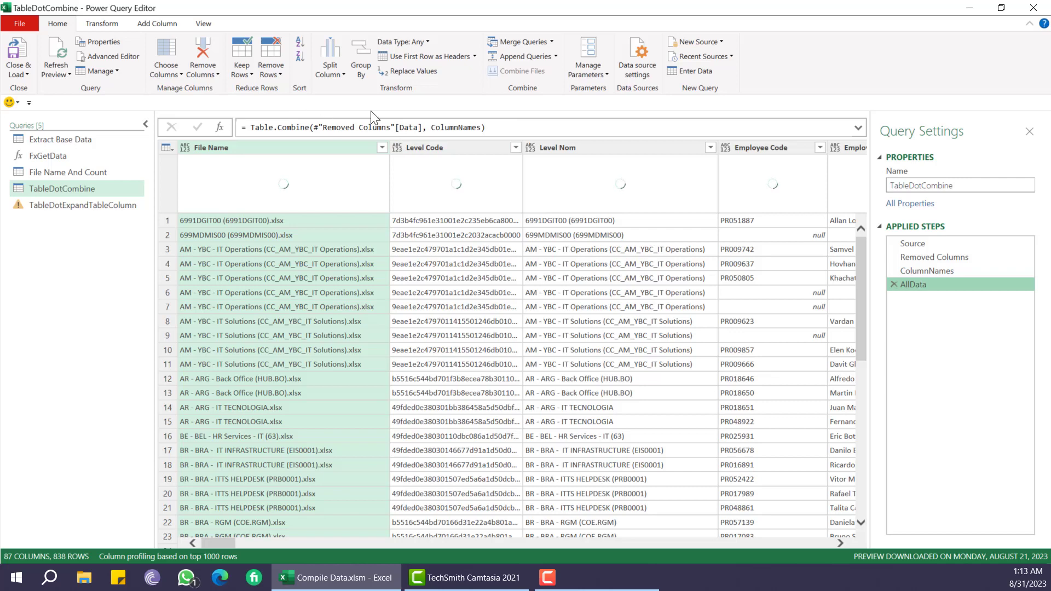
pyautogui.doubleClick(470, 130)
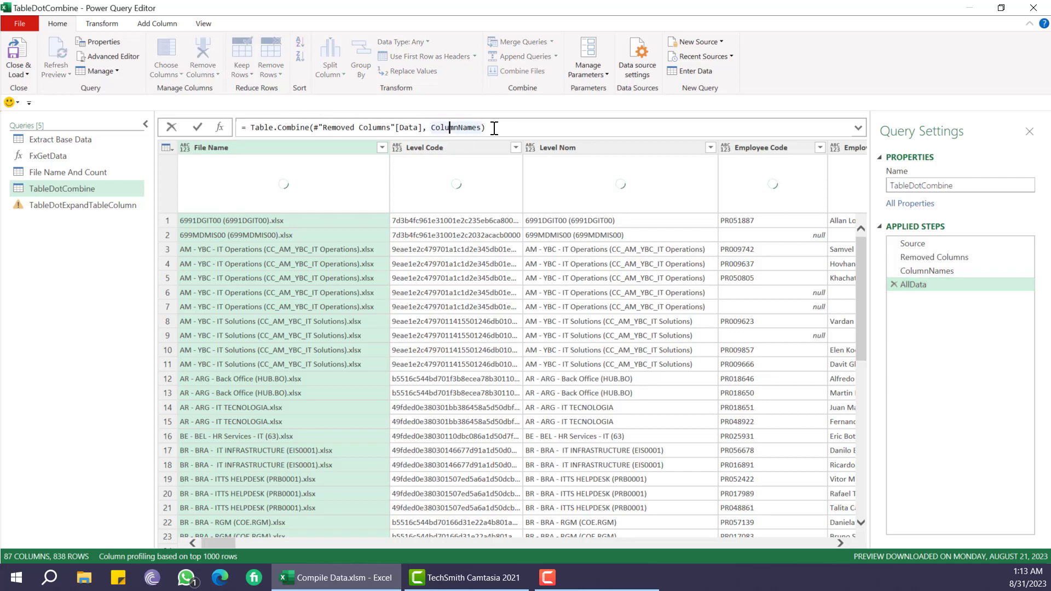
pyautogui.click(363, 128)
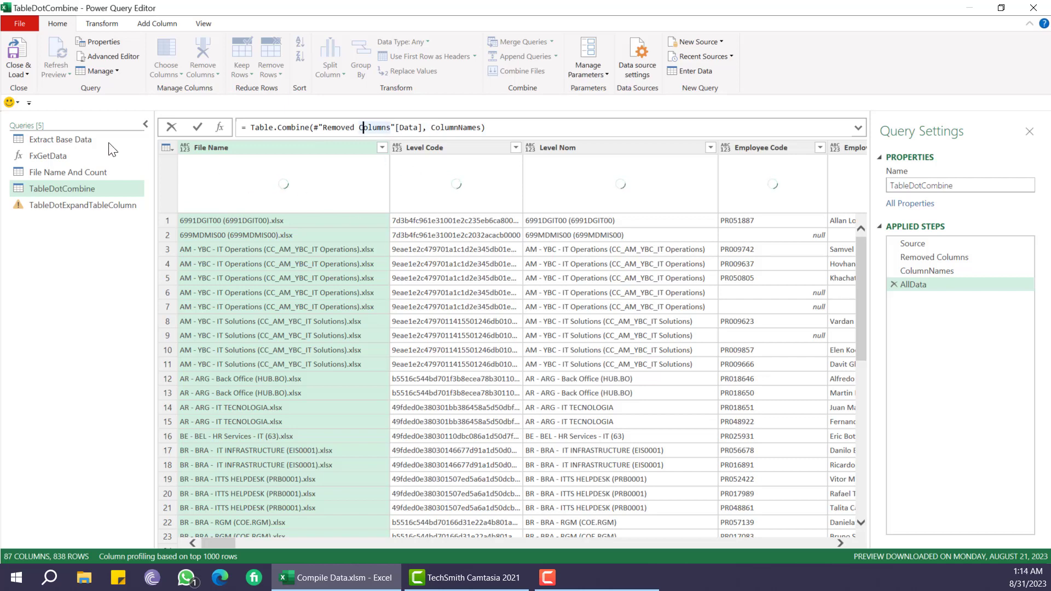
# Close and load the TableDotCombine query, then refresh its output table in the worksheet.
pyautogui.click(29, 64)
pyautogui.click(47, 87)
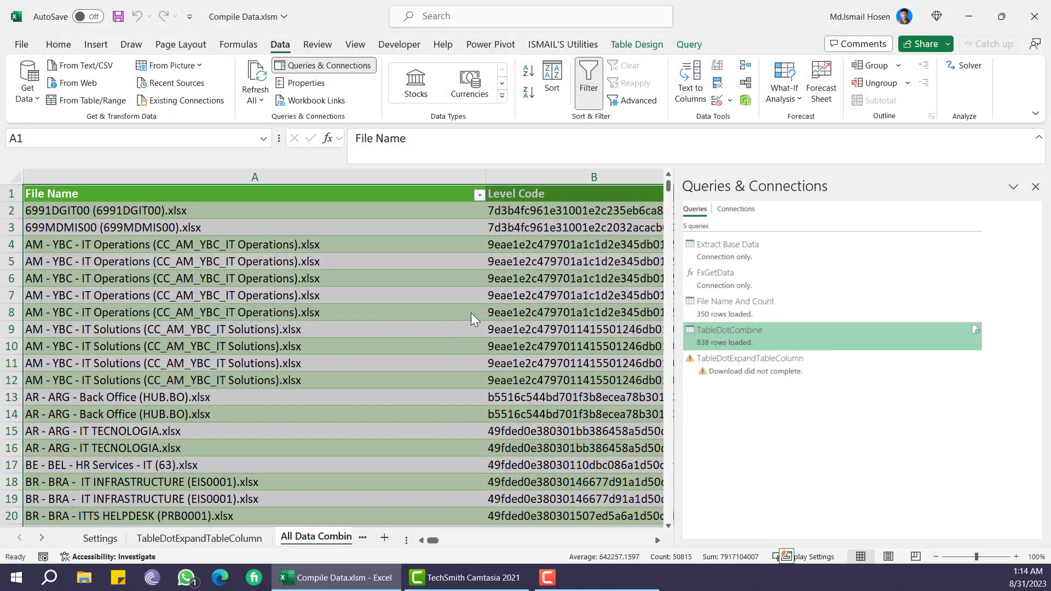
pyautogui.click(404, 296)
pyautogui.rightClick(493, 291)
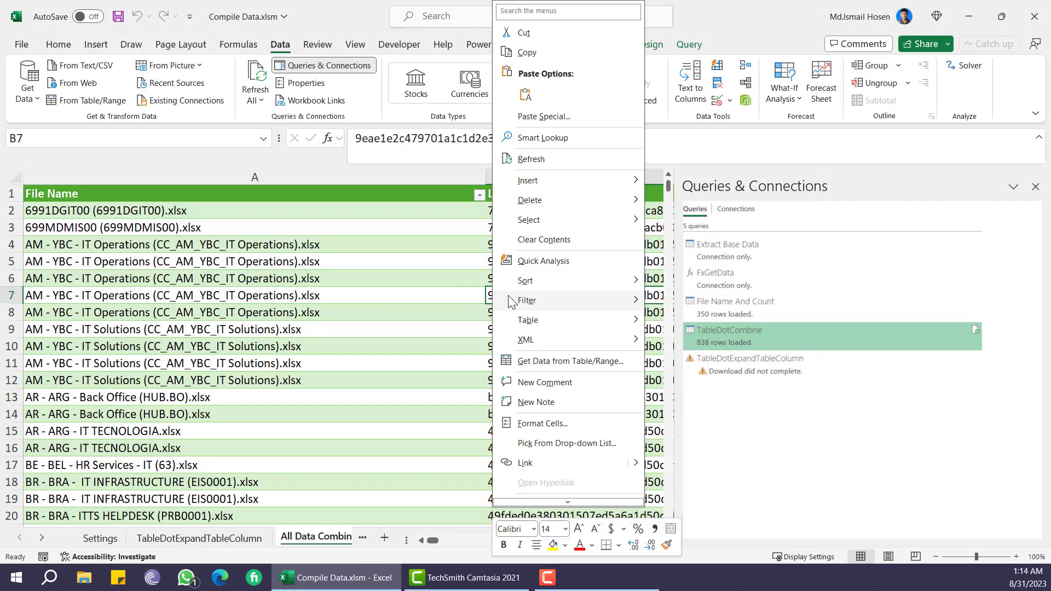
pyautogui.click(527, 160)
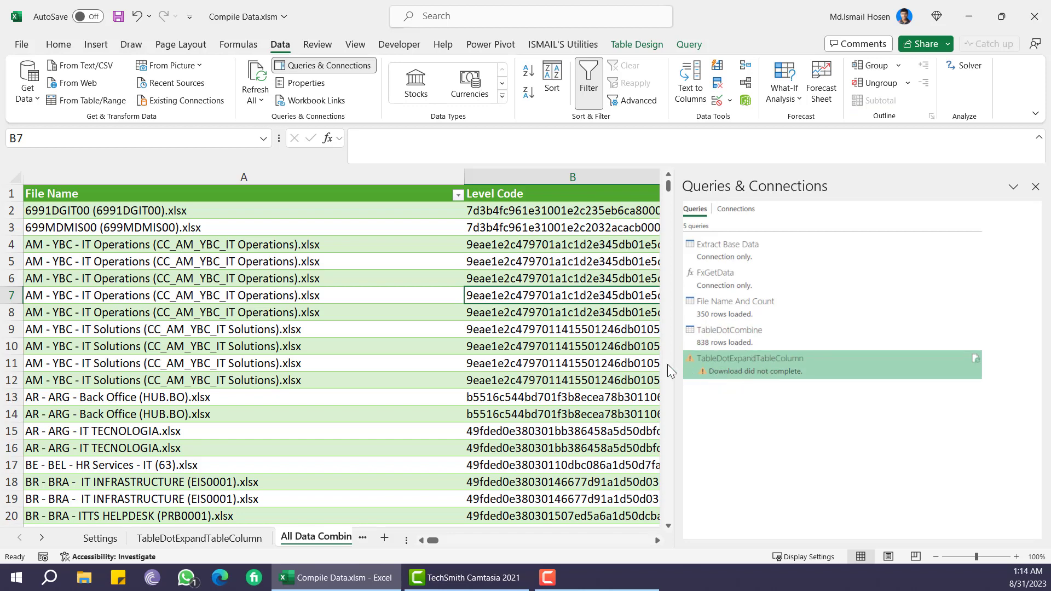
pyautogui.click(386, 273)
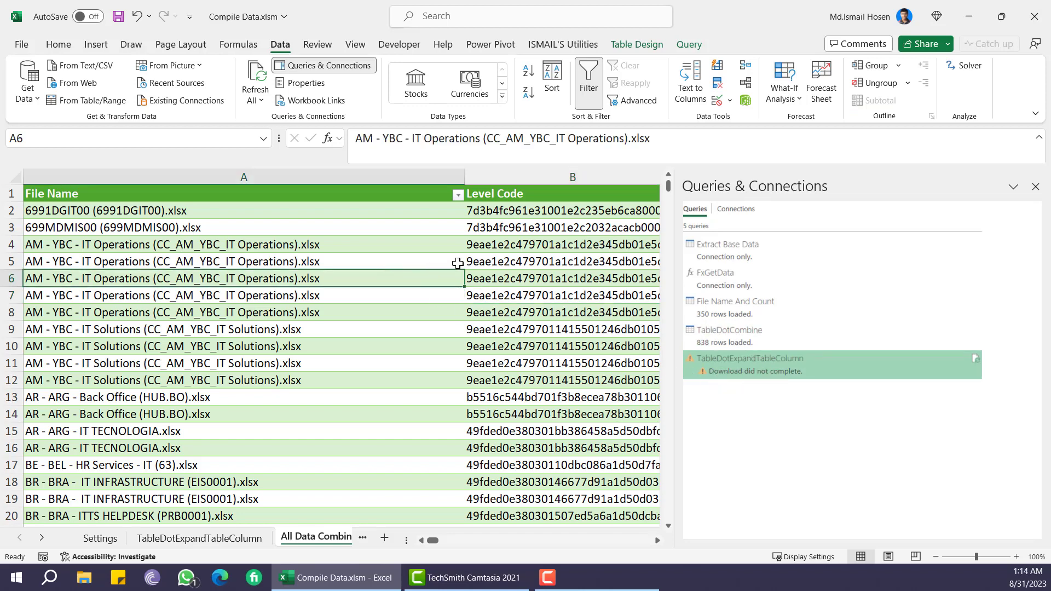
pyautogui.click(496, 255)
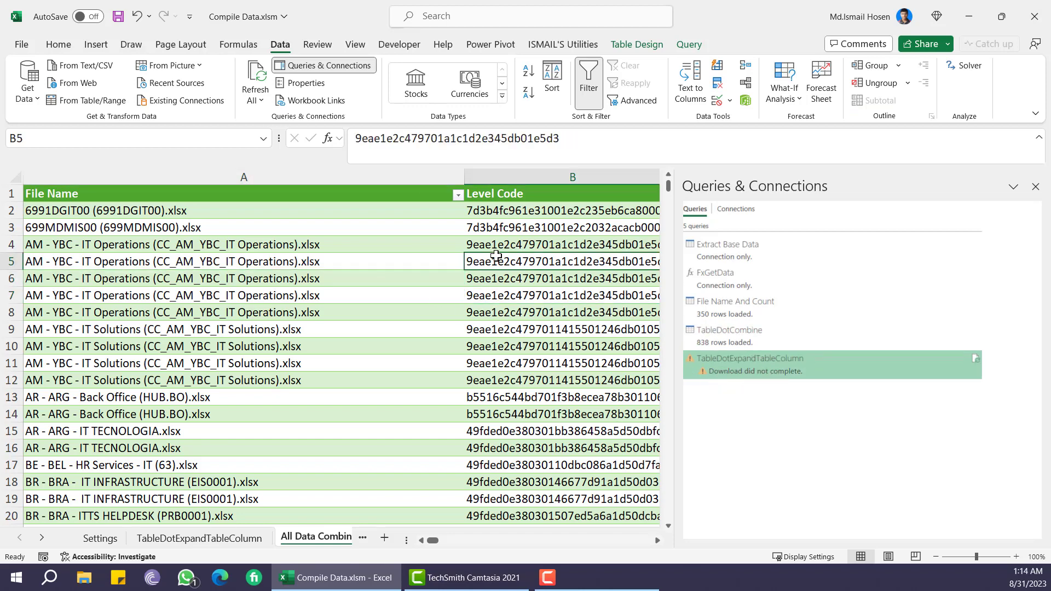
pyautogui.click(489, 214)
pyautogui.click(426, 238)
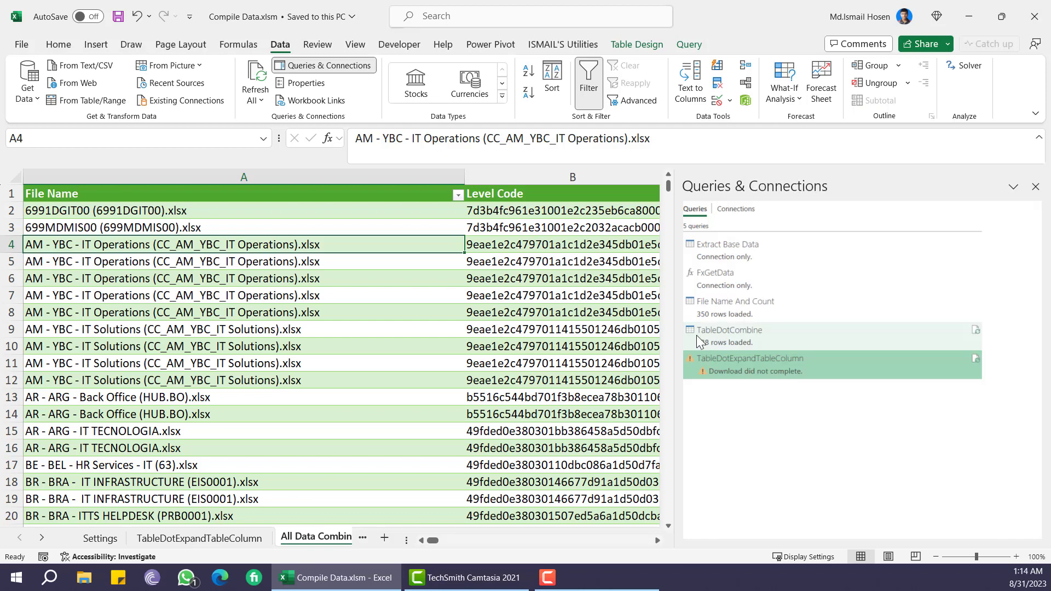
pyautogui.click(490, 327)
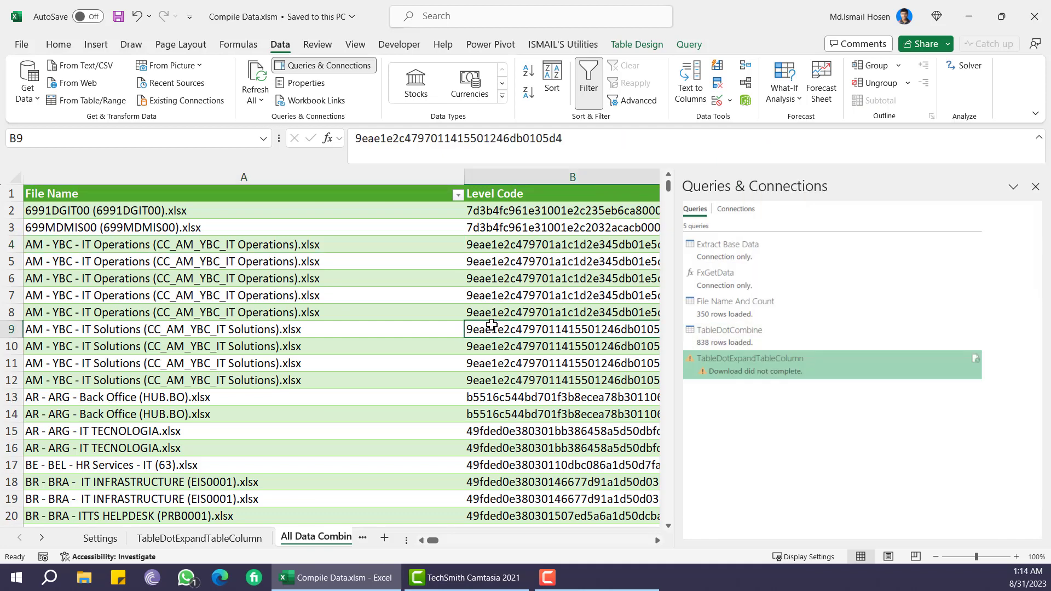